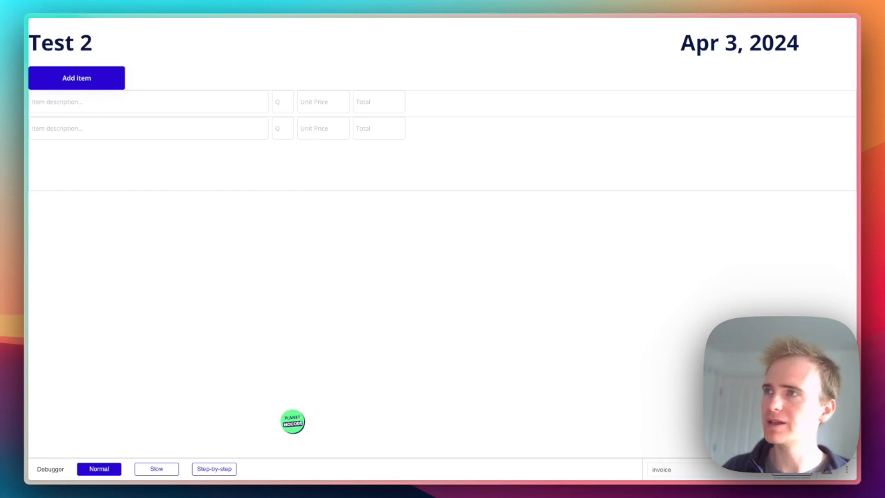
Add a third line item row to the Test 2 invoice
{"action": "left_click", "coordinate": [78, 84]}
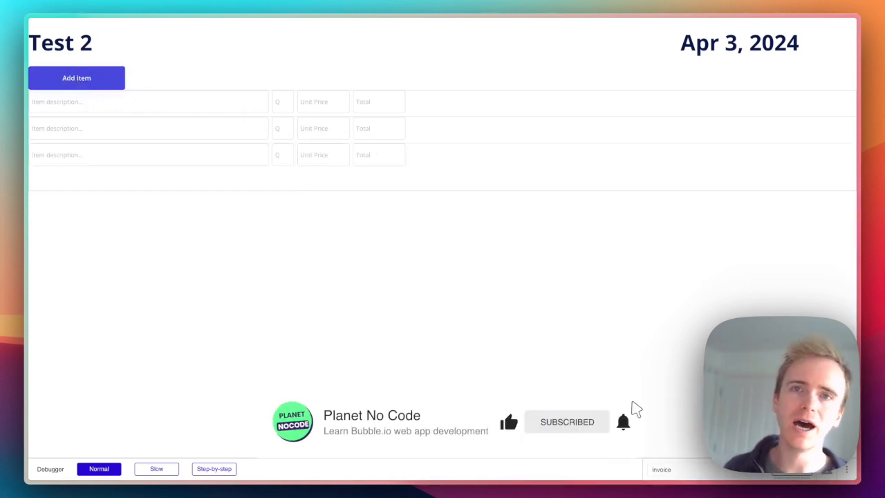
{"action": "left_click", "coordinate": [93, 102]}
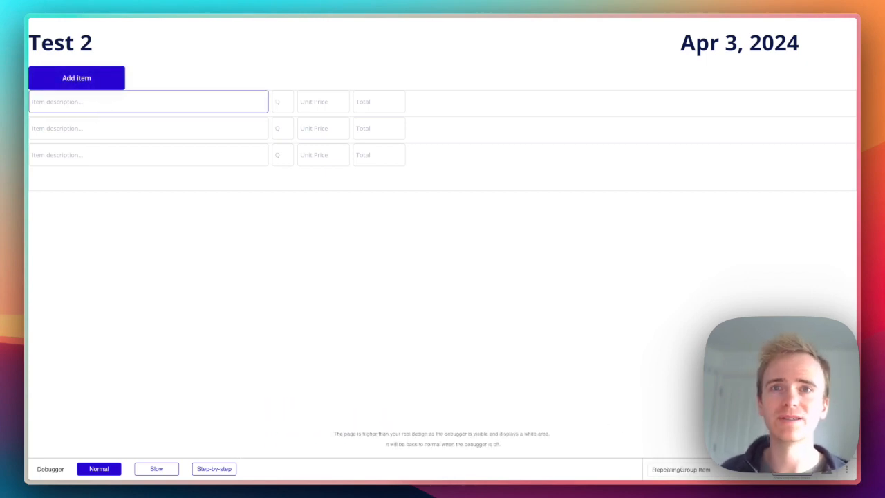
{"action": "left_click", "coordinate": [141, 86]}
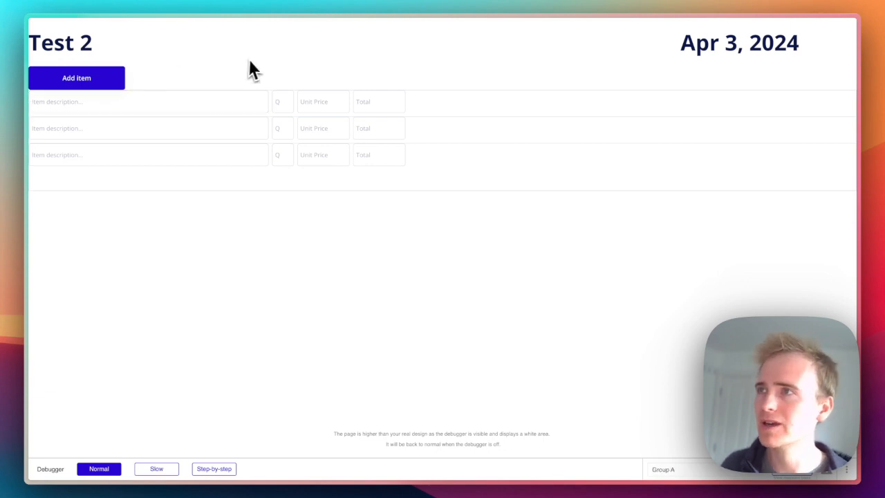
Switch to the Bubble editor and open the invoice page in the design view
{"action": "key", "text": "super+alt+Page_Up"}
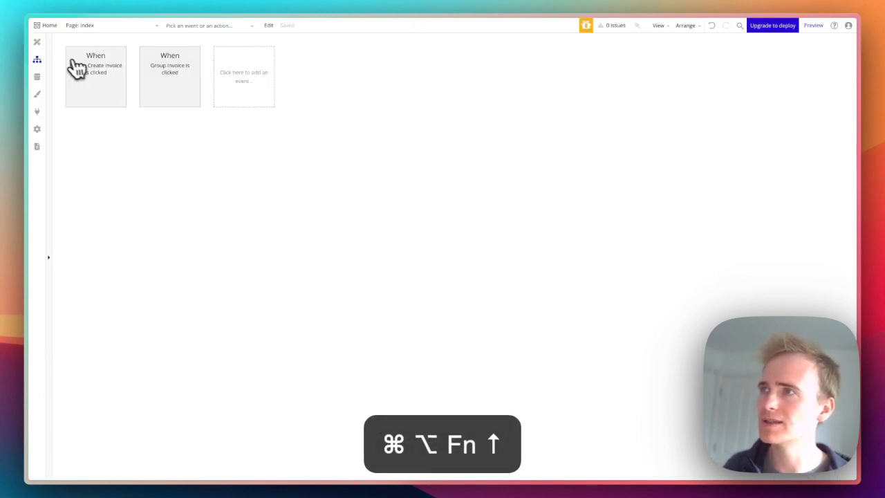
{"action": "left_click", "coordinate": [39, 45]}
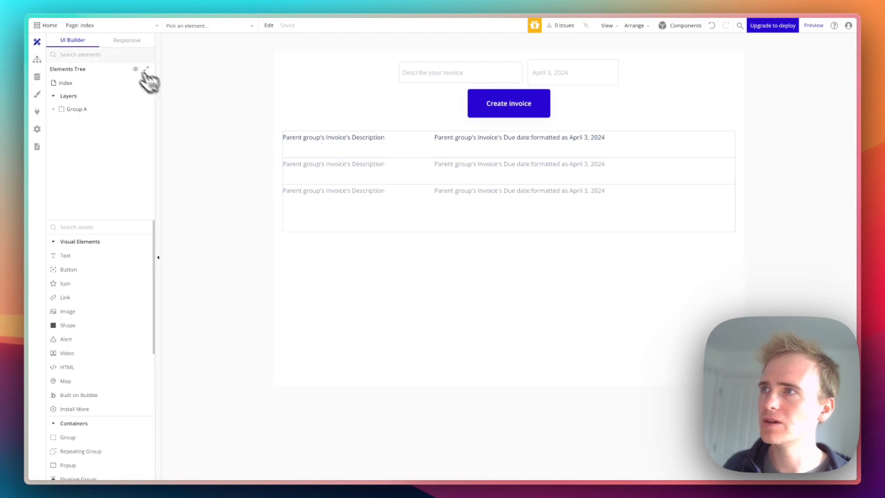
{"action": "left_click", "coordinate": [130, 31]}
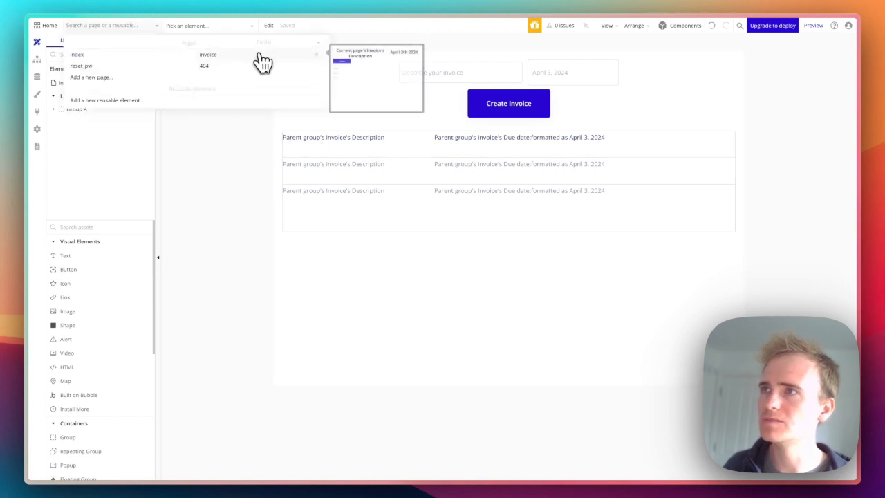
{"action": "left_click", "coordinate": [262, 62]}
Inspect the item description input and the content types and data sources of Group Item and RepeatingGroup Item
{"action": "left_click", "coordinate": [346, 144]}
{"action": "double_click", "coordinate": [445, 148]}
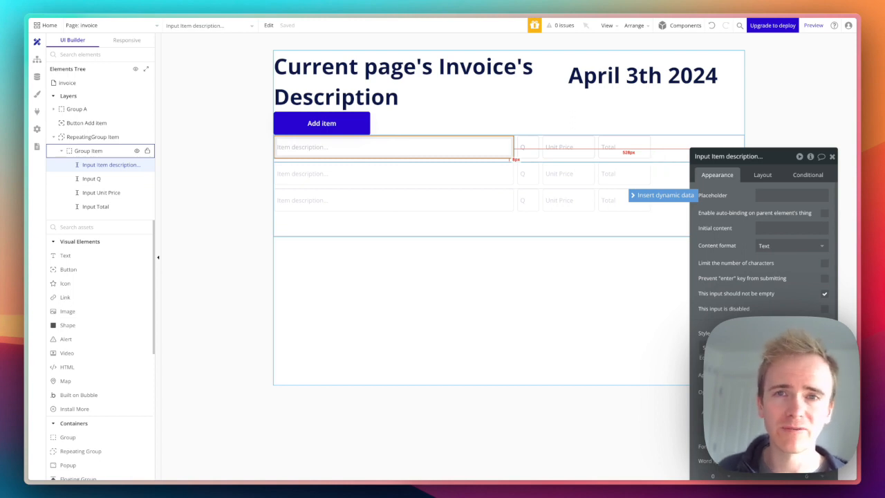
{"action": "left_click", "coordinate": [656, 148]}
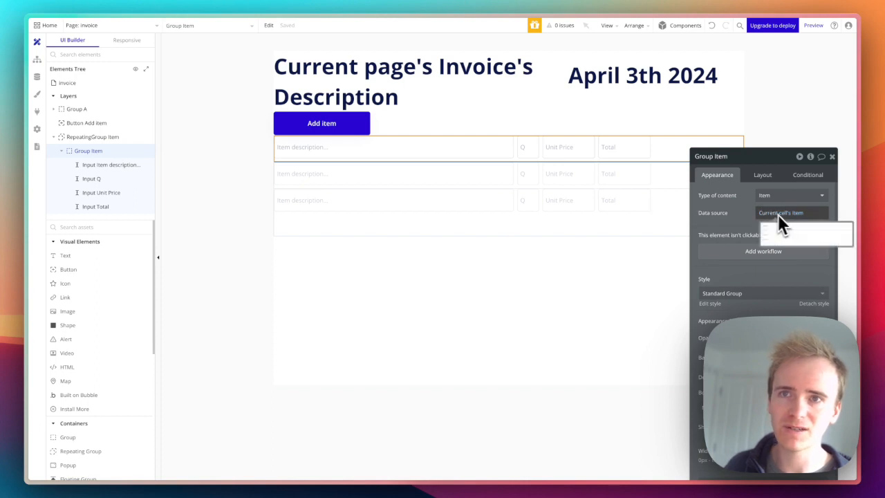
{"action": "left_click", "coordinate": [107, 138]}
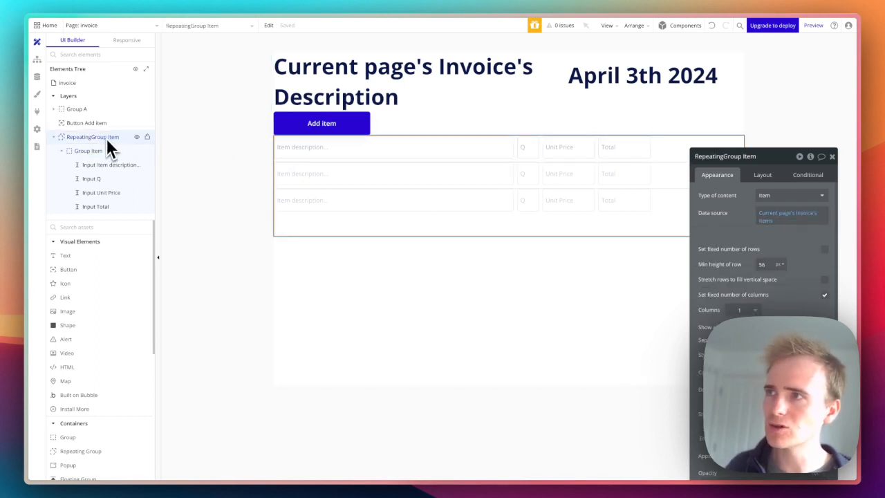
{"action": "left_click", "coordinate": [103, 151]}
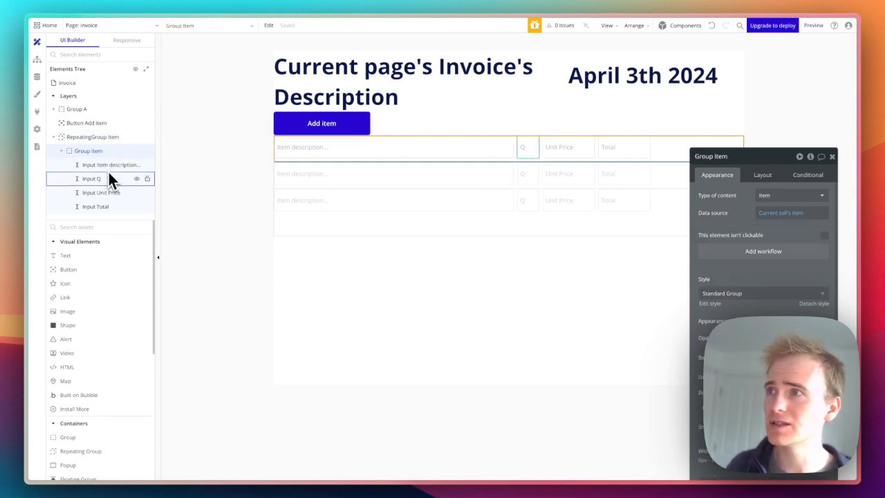
{"action": "left_click", "coordinate": [108, 174]}
Enable auto-binding on the item description input with Description as the field to modify
{"action": "left_click", "coordinate": [109, 164]}
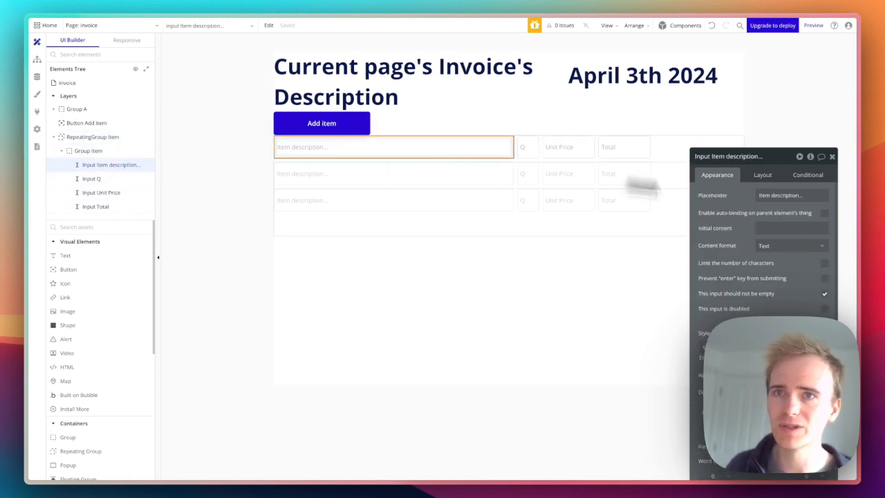
{"action": "left_click", "coordinate": [825, 214]}
{"action": "left_click", "coordinate": [802, 228]}
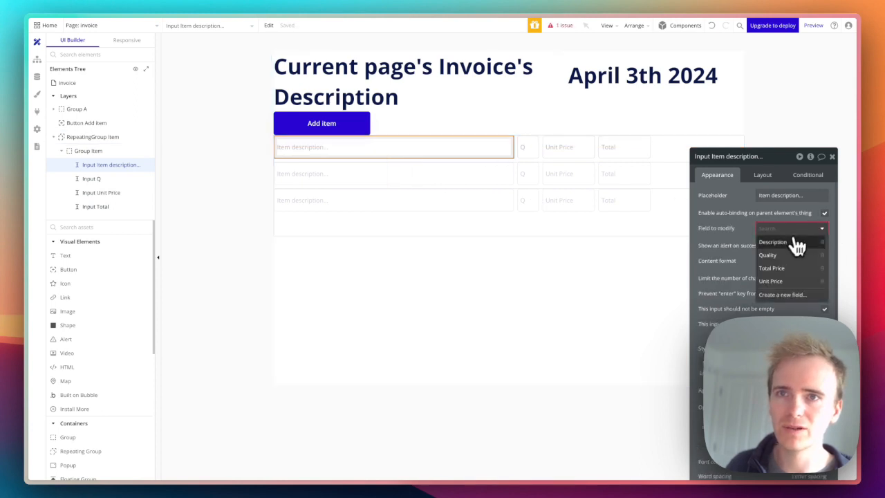
{"action": "left_click", "coordinate": [796, 242]}
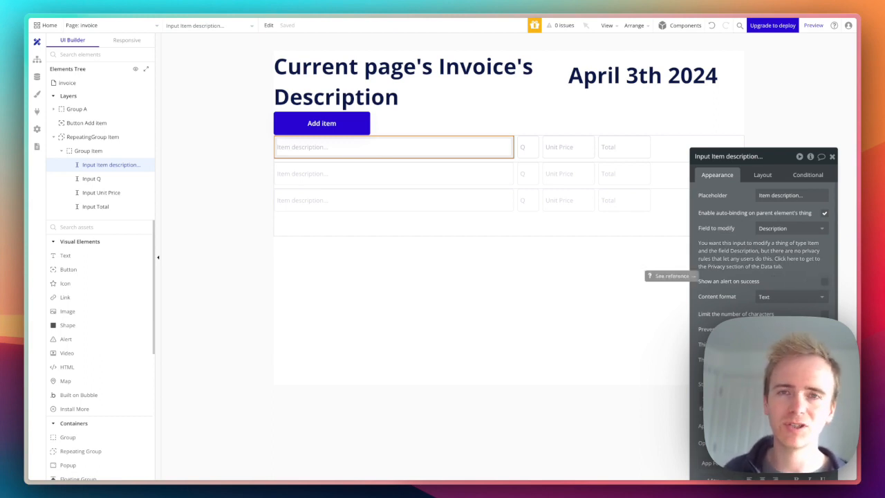
Enable auto-binding on the Q input with Quality as the field to modify
{"action": "left_click", "coordinate": [529, 148]}
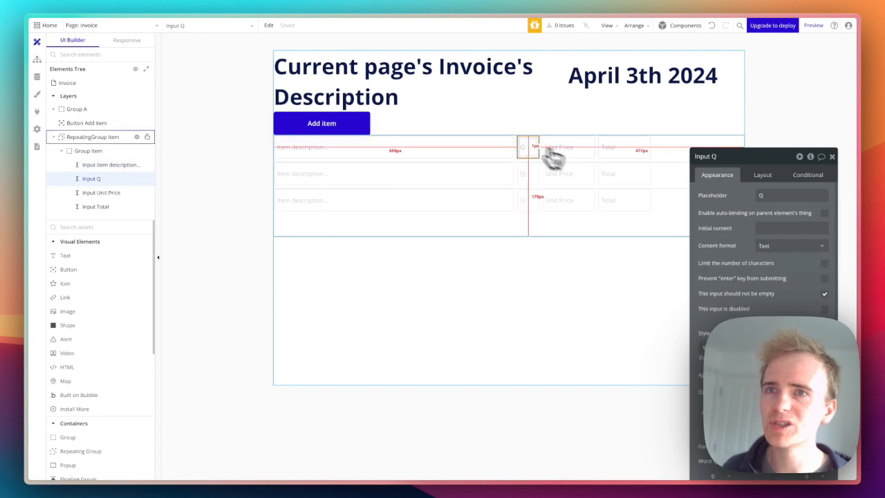
{"action": "left_click", "coordinate": [825, 214]}
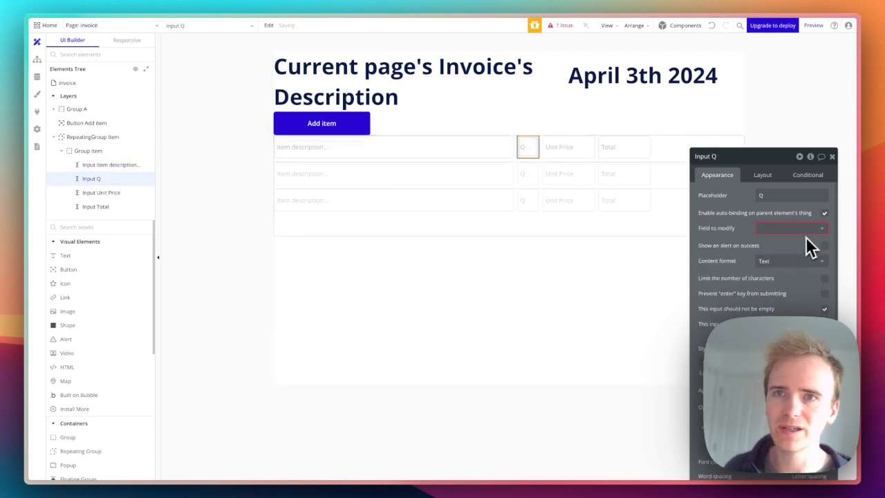
{"action": "left_click", "coordinate": [795, 234]}
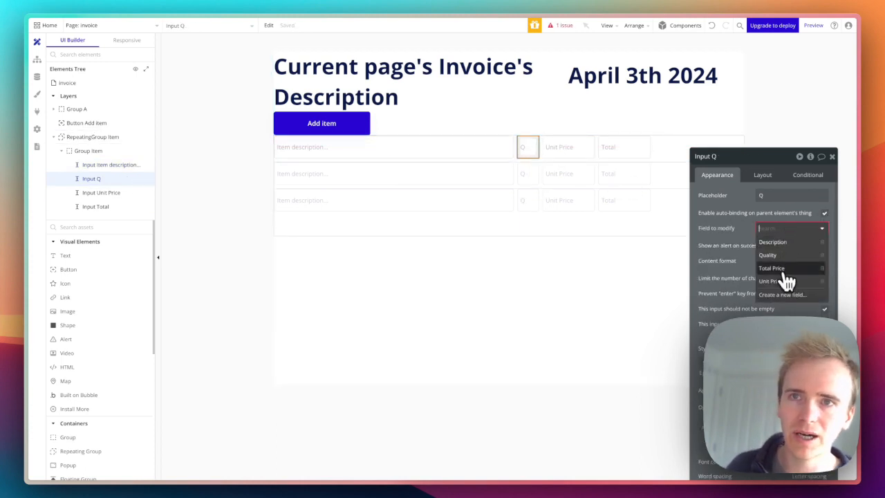
{"action": "left_click", "coordinate": [786, 256]}
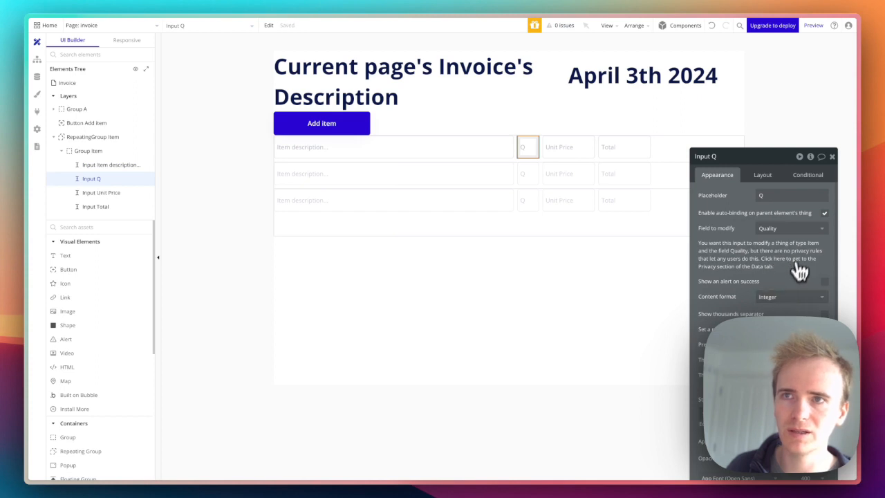
Enable auto-binding on the Unit Price input with Unit Price as the field to modify
{"action": "left_click", "coordinate": [585, 153]}
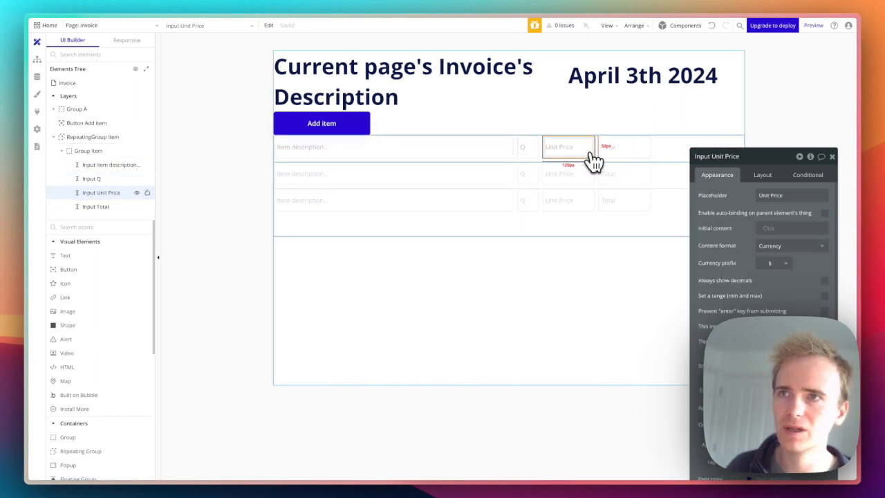
{"action": "left_click", "coordinate": [825, 213]}
{"action": "left_click", "coordinate": [826, 228]}
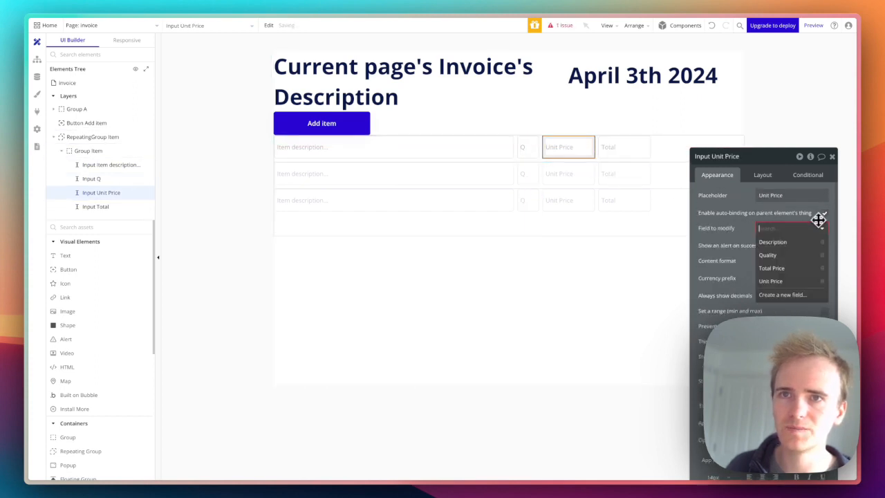
{"action": "left_click", "coordinate": [796, 280]}
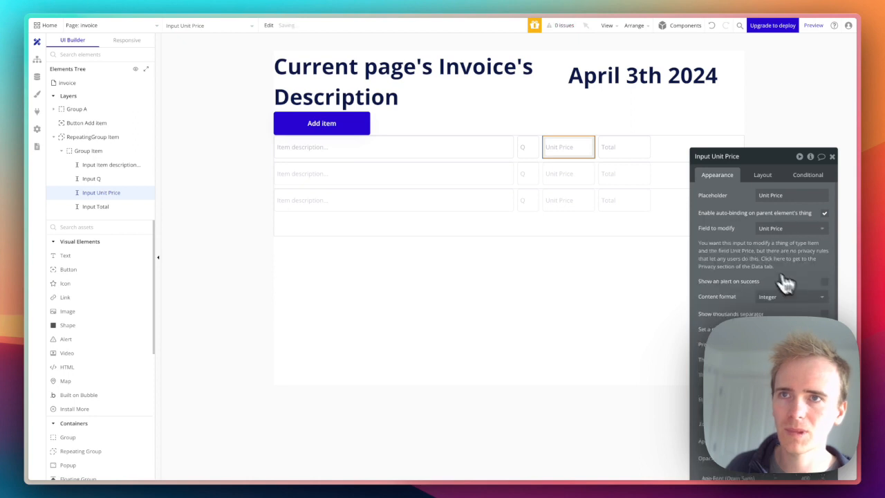
Enable auto-binding on the Total input with Total Price as the field to modify, and set its content format to Currency
{"action": "left_click", "coordinate": [622, 154]}
{"action": "left_click", "coordinate": [824, 213]}
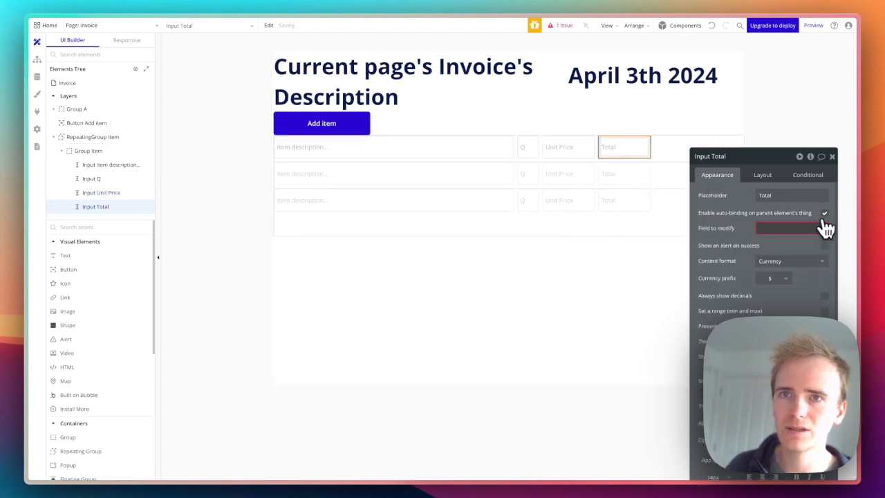
{"action": "left_click", "coordinate": [808, 230]}
{"action": "left_click", "coordinate": [785, 268]}
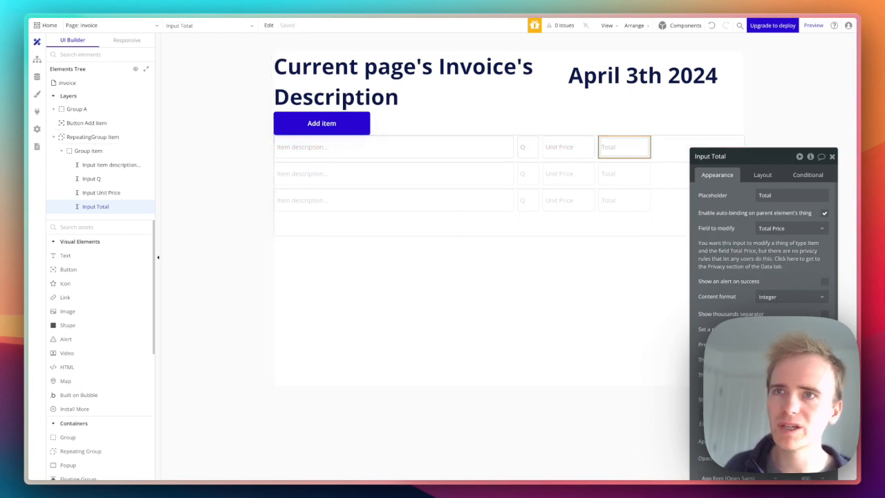
{"action": "left_click", "coordinate": [788, 297]}
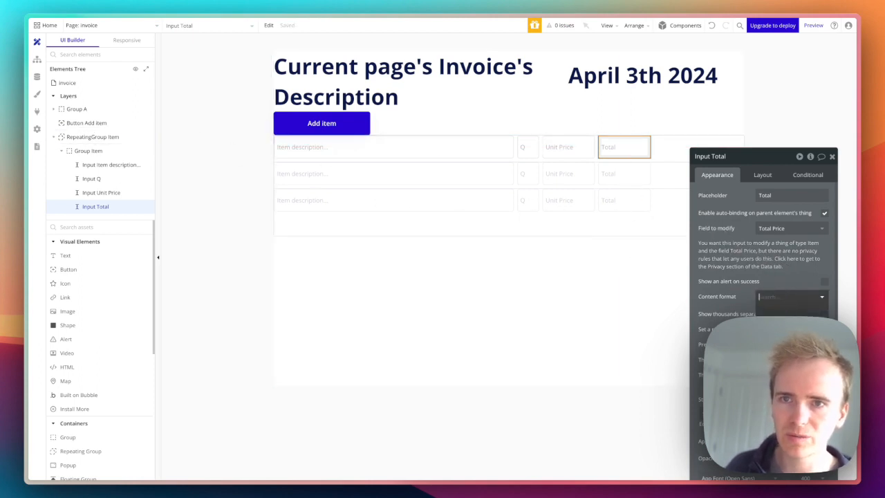
{"action": "left_click", "coordinate": [773, 380]}
Allow auto-binding of Description, Unit Price and Quality in the Item type's "Visible to creator" privacy rule
{"action": "mouse_move", "coordinate": [24, 116]}
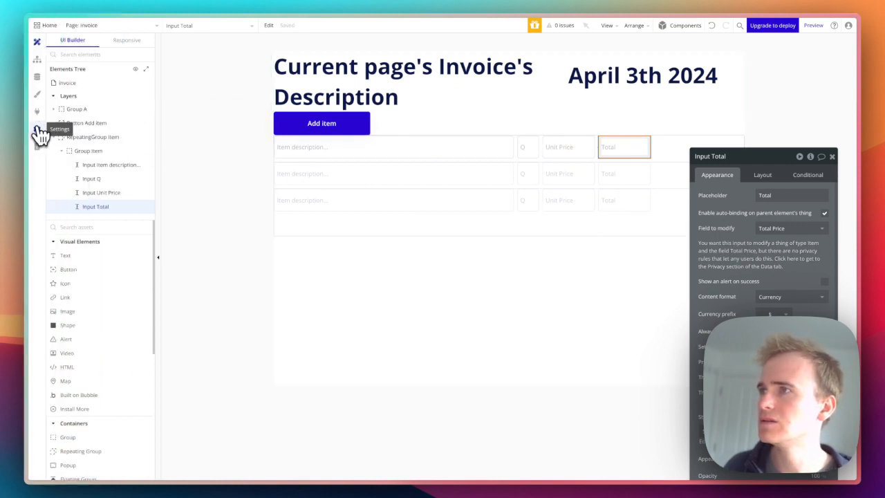
{"action": "left_click", "coordinate": [37, 76]}
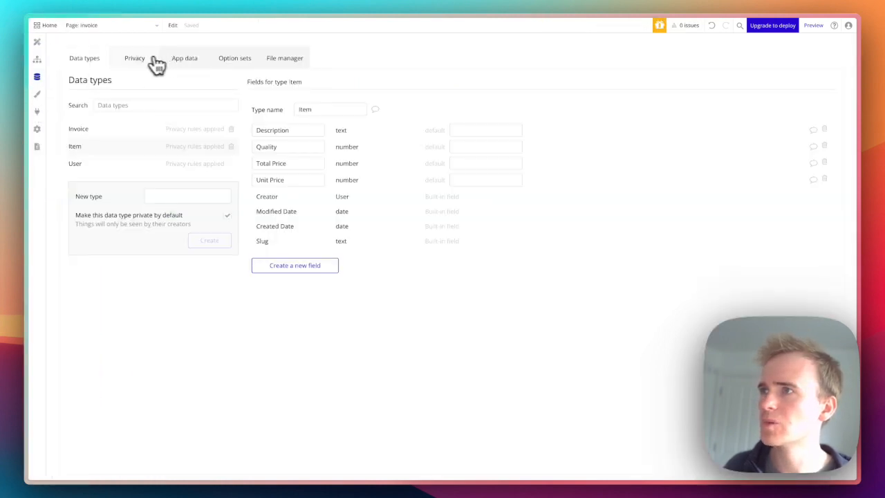
{"action": "left_click", "coordinate": [152, 60]}
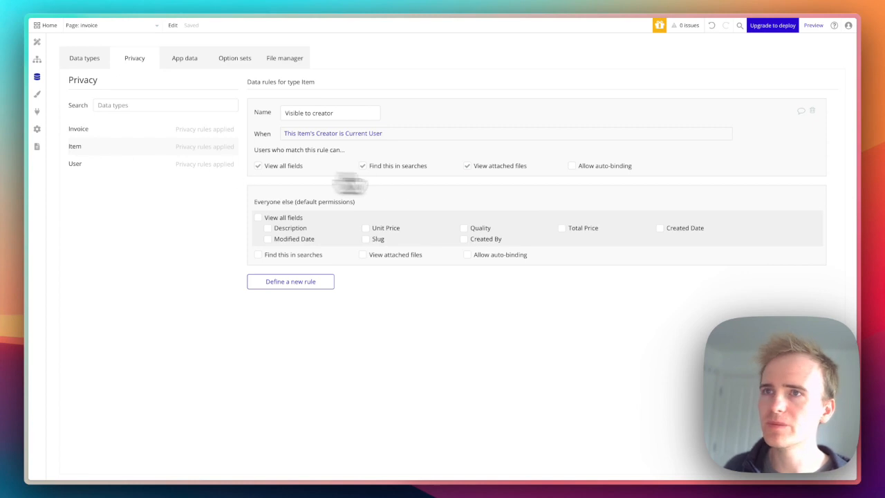
{"action": "left_click", "coordinate": [571, 167]}
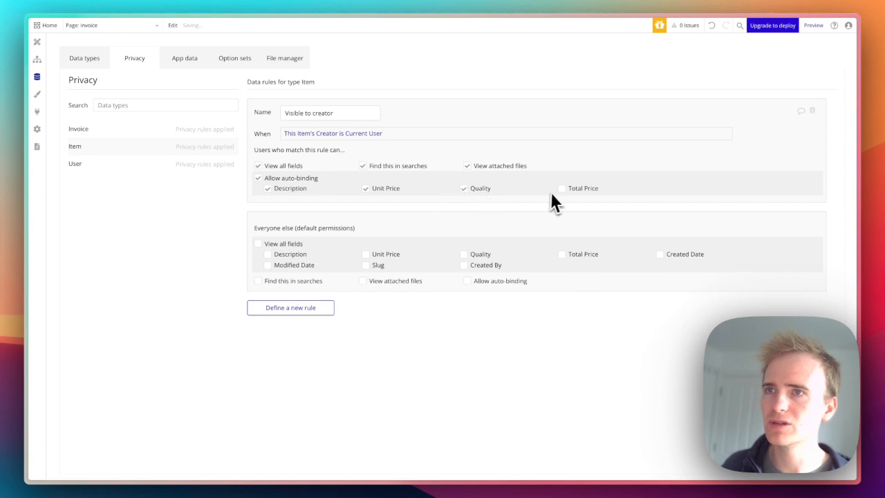
Return to the invoice page design, then switch to the running invoice preview and refresh it
{"action": "left_click", "coordinate": [39, 43]}
{"action": "left_click", "coordinate": [478, 253]}
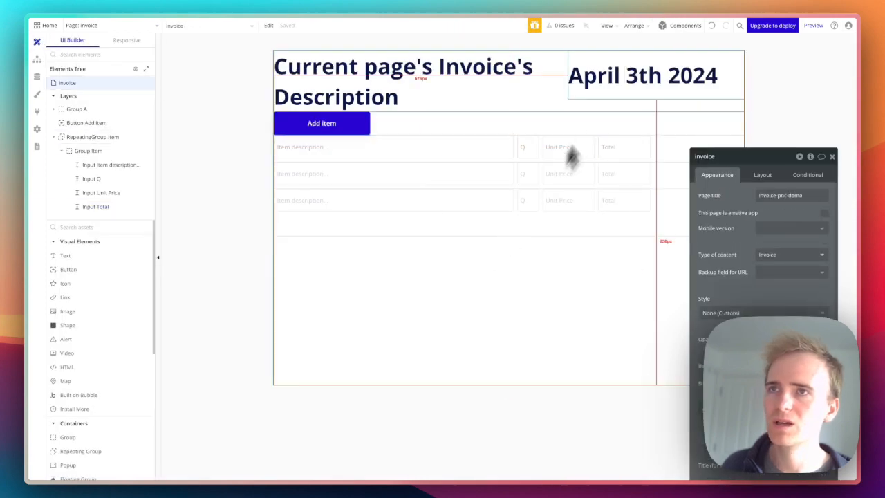
{"action": "key", "text": "super+alt+Page_Down"}
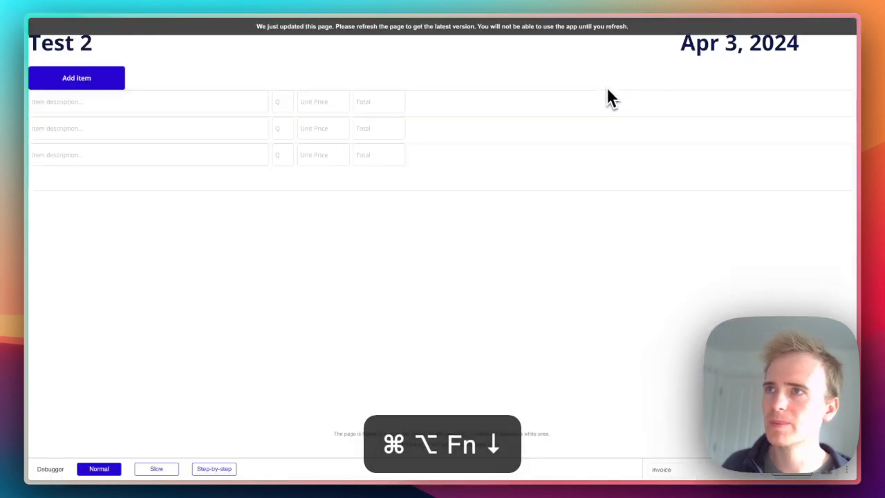
{"action": "key", "text": "super+r"}
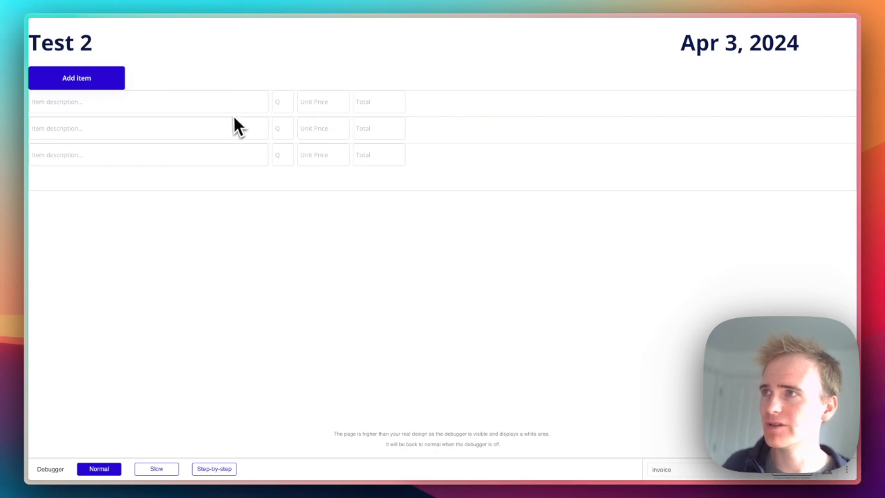
Fill in the first item row with description Test 2, quantity 2, unit price 14 and total $28
{"action": "left_click", "coordinate": [216, 103]}
{"action": "type", "text": "Test"}
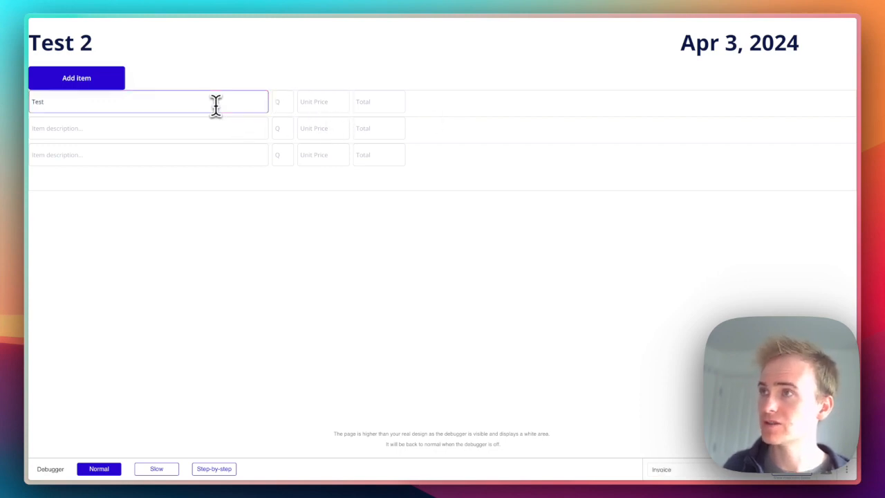
{"action": "type", "text": " 2"}
{"action": "left_click", "coordinate": [281, 104]}
{"action": "type", "text": "2"}
{"action": "left_click", "coordinate": [332, 111]}
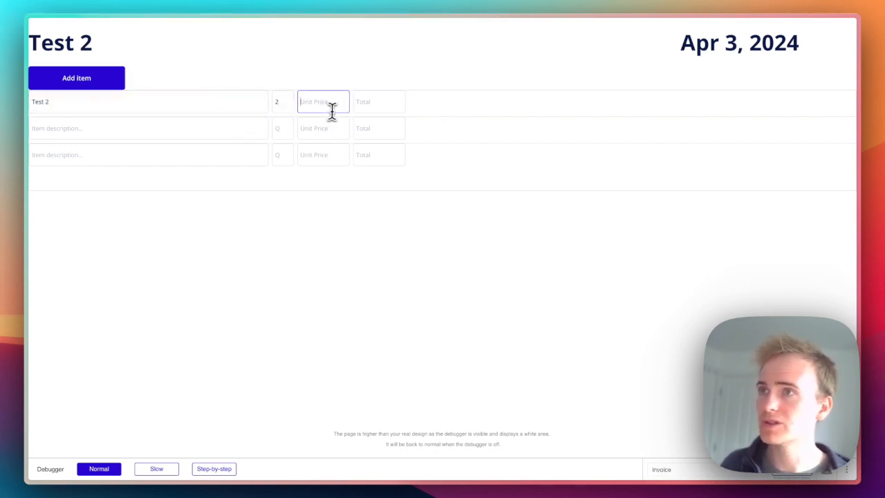
{"action": "type", "text": "14"}
{"action": "left_click", "coordinate": [363, 105]}
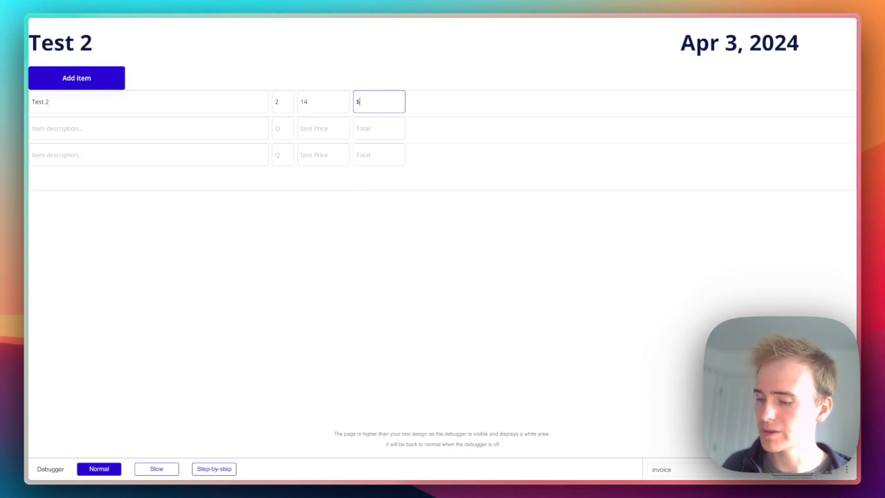
{"action": "key", "text": "Tab"}
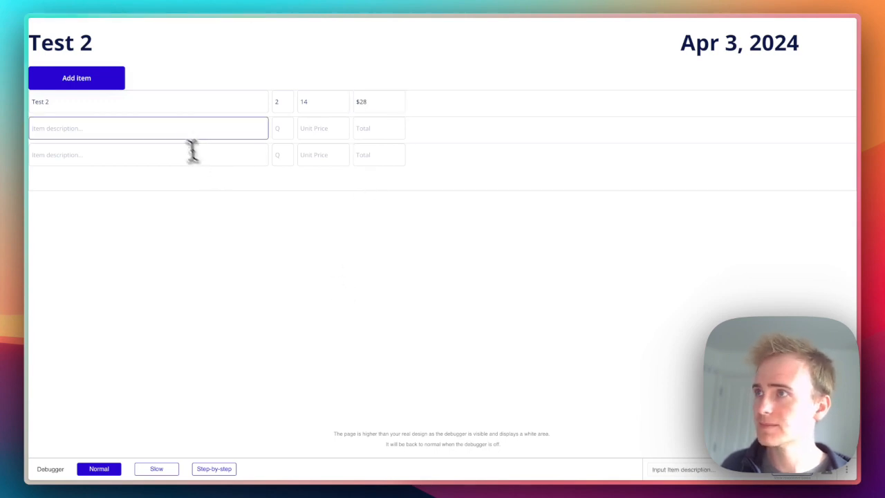
Fill in the second item row with description Test 3, quantity 3, unit price 3 and total $9
{"action": "type", "text": "Test 3"}
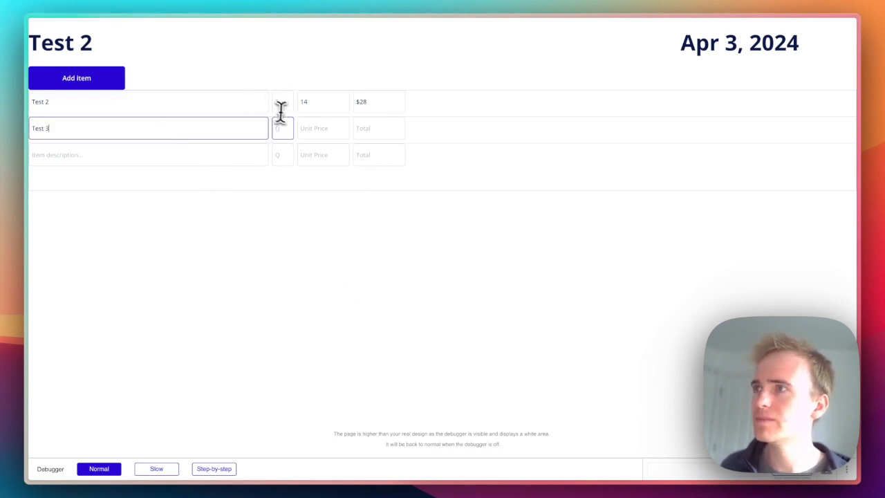
{"action": "left_click", "coordinate": [285, 128]}
{"action": "type", "text": "3"}
{"action": "left_click", "coordinate": [298, 129]}
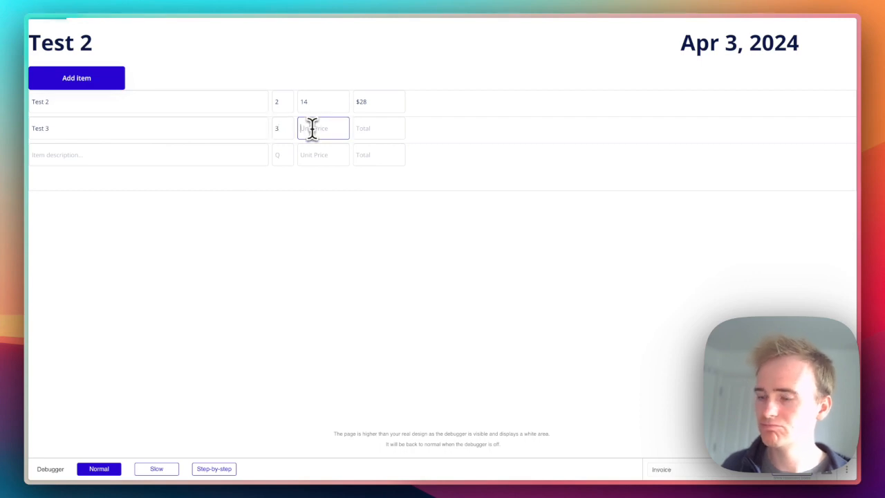
{"action": "type", "text": "3"}
{"action": "left_click", "coordinate": [362, 130]}
{"action": "type", "text": "$"}
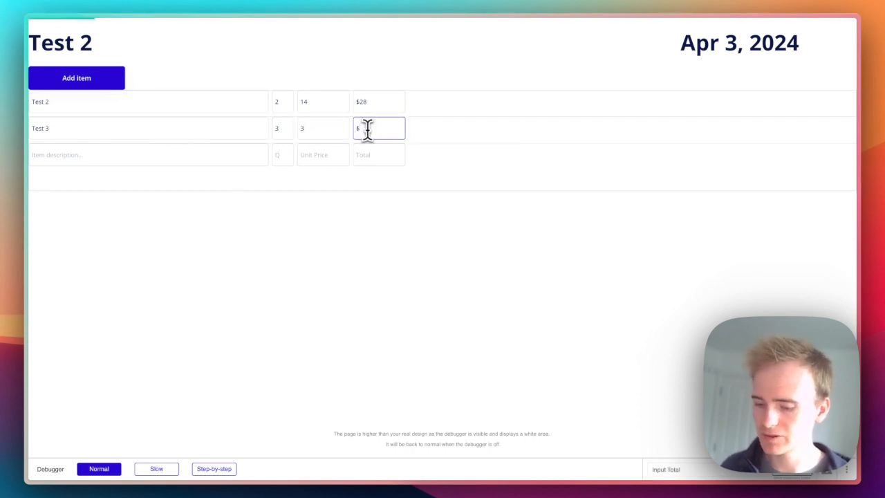
{"action": "type", "text": "9"}
{"action": "left_click", "coordinate": [373, 154]}
{"action": "left_click", "coordinate": [380, 208]}
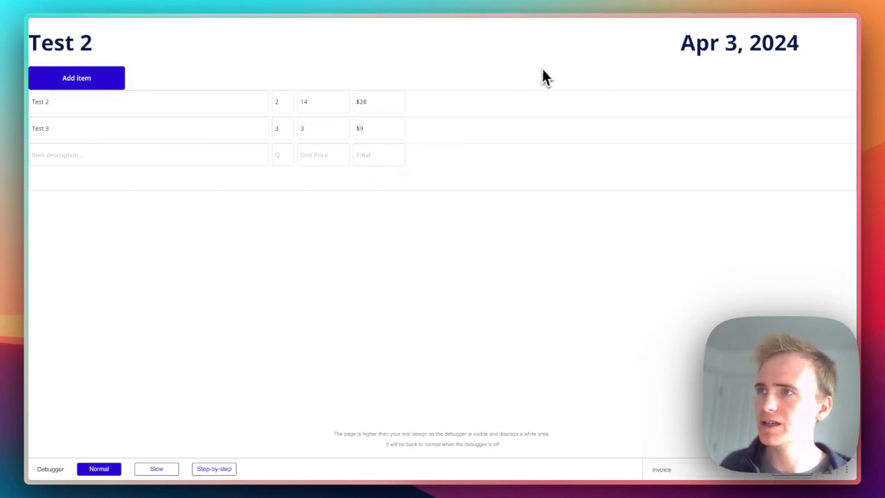
Return to the invoice page design and set the Unit Price input's content format to Currency
{"action": "key", "text": "super+alt+Page_Up"}
{"action": "left_click", "coordinate": [568, 148]}
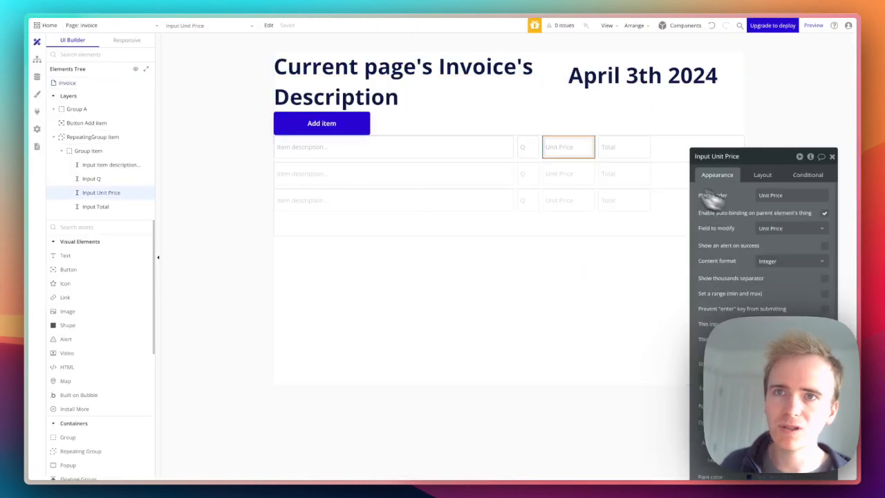
{"action": "left_click", "coordinate": [790, 261]}
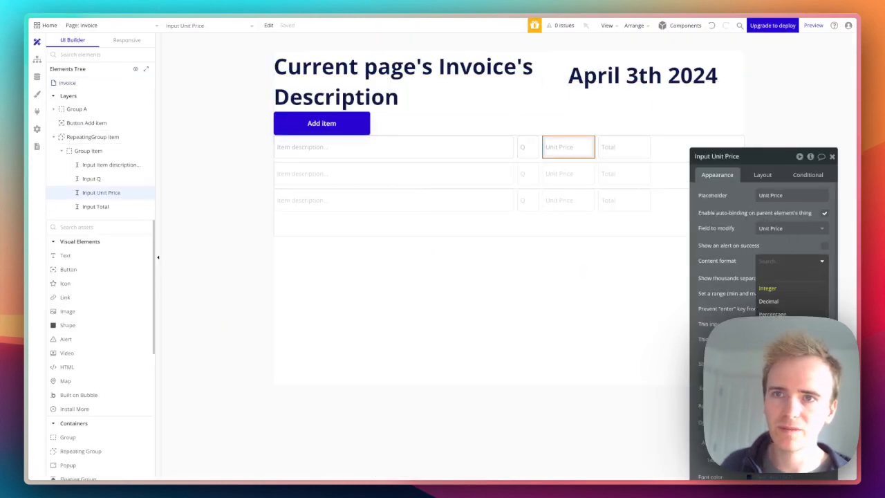
{"action": "left_click", "coordinate": [768, 301]}
{"action": "left_click", "coordinate": [643, 291]}
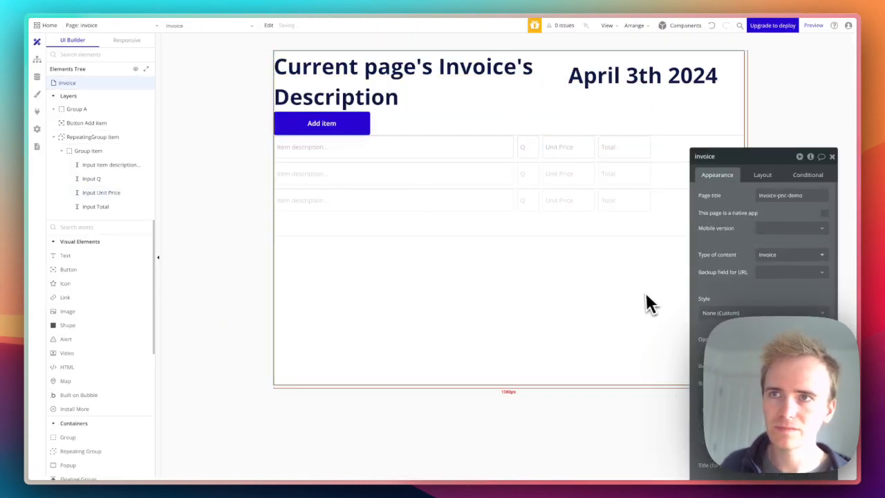
{"action": "left_click", "coordinate": [568, 154]}
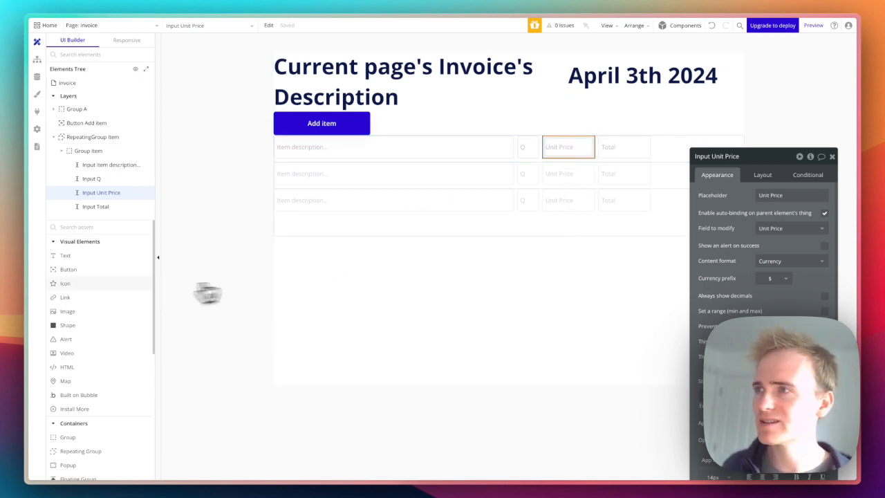
Add an h3-styled text element below the items repeating group and start a dynamic expression as its content
{"action": "left_click", "coordinate": [86, 260]}
{"action": "left_click_drag", "start_coordinate": [316, 271], "coordinate": [477, 302]}
{"action": "left_click", "coordinate": [761, 342]}
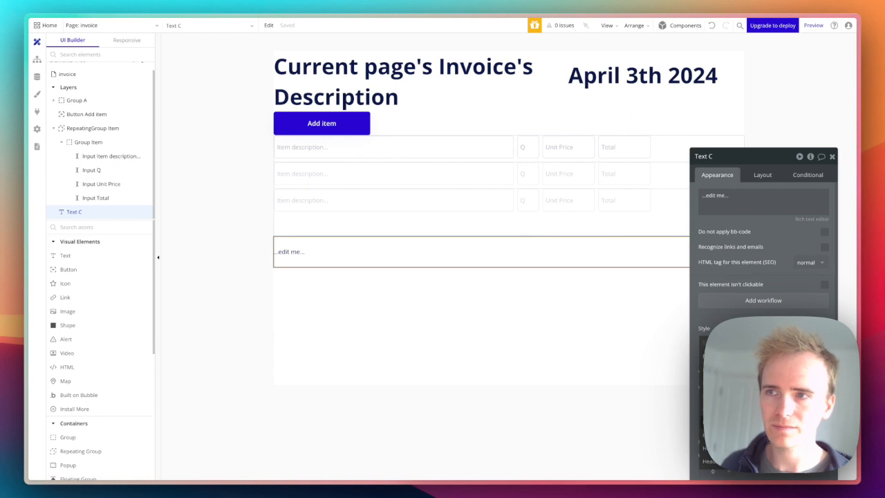
{"action": "left_click", "coordinate": [743, 423]}
{"action": "left_click", "coordinate": [748, 202]}
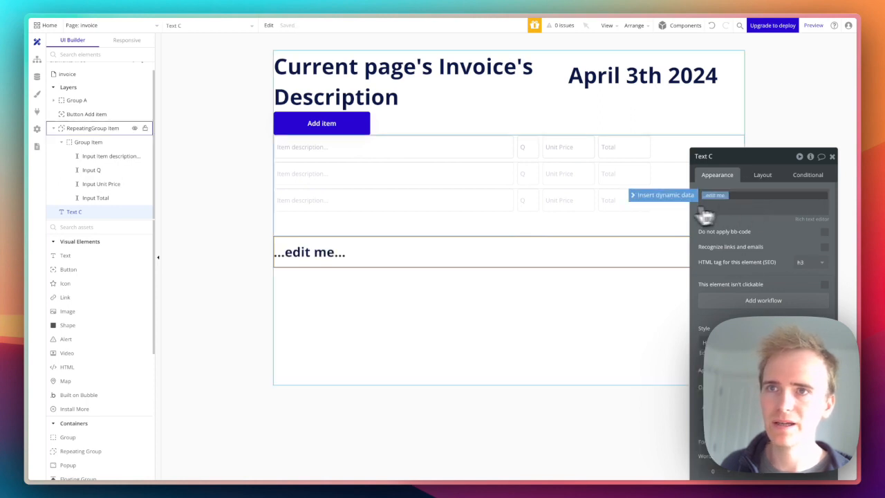
{"action": "left_click", "coordinate": [659, 196]}
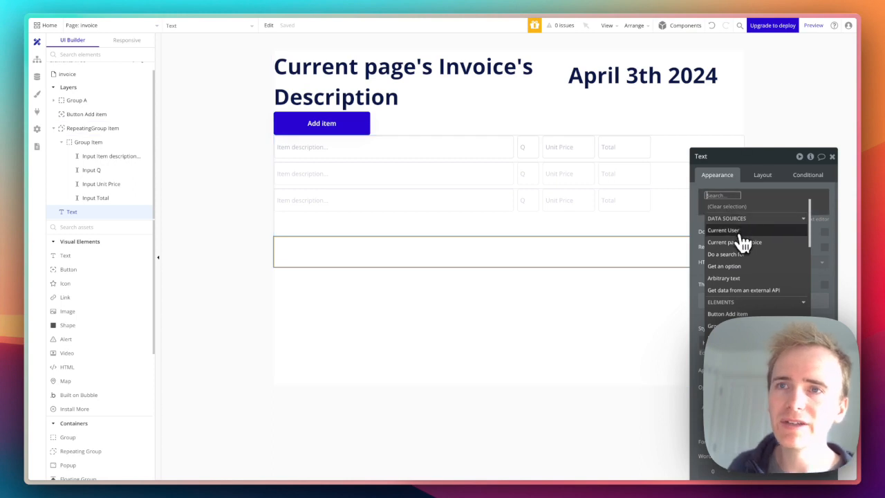
{"action": "left_click", "coordinate": [770, 242]}
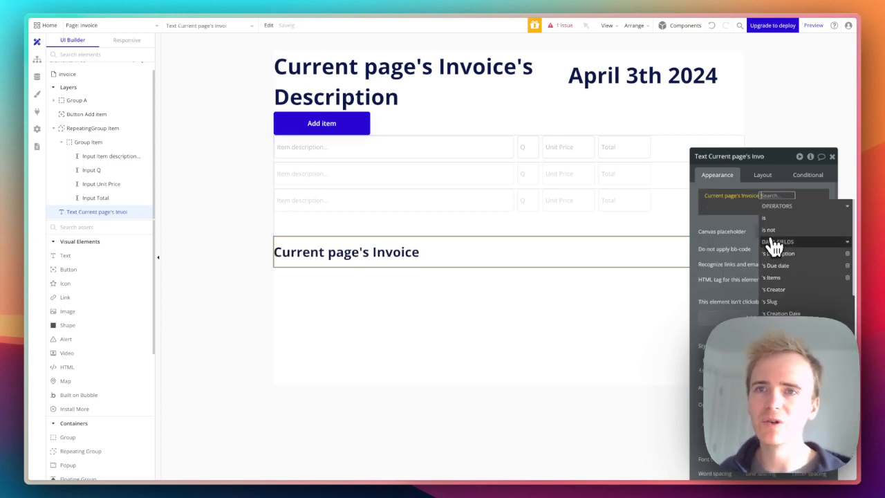
{"action": "left_click", "coordinate": [790, 278]}
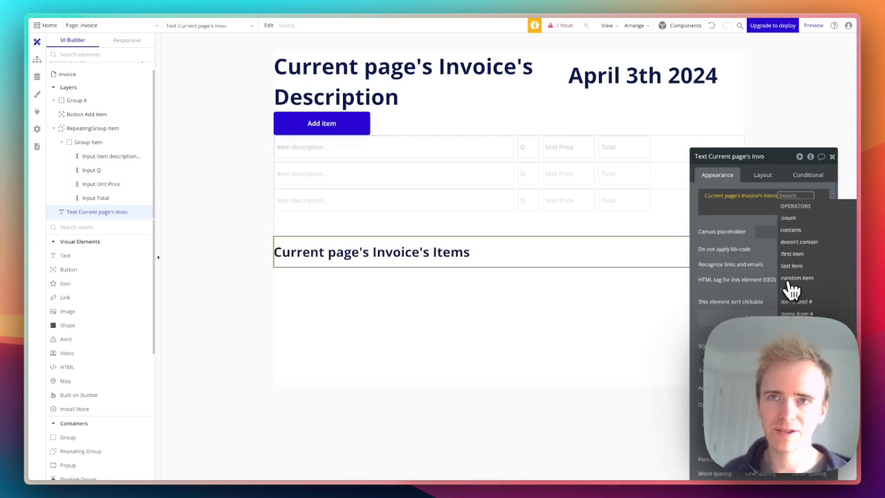
{"action": "key", "text": "BackSpace"}
{"action": "key", "text": "BackSpace"}
{"action": "key", "text": "BackSpace"}
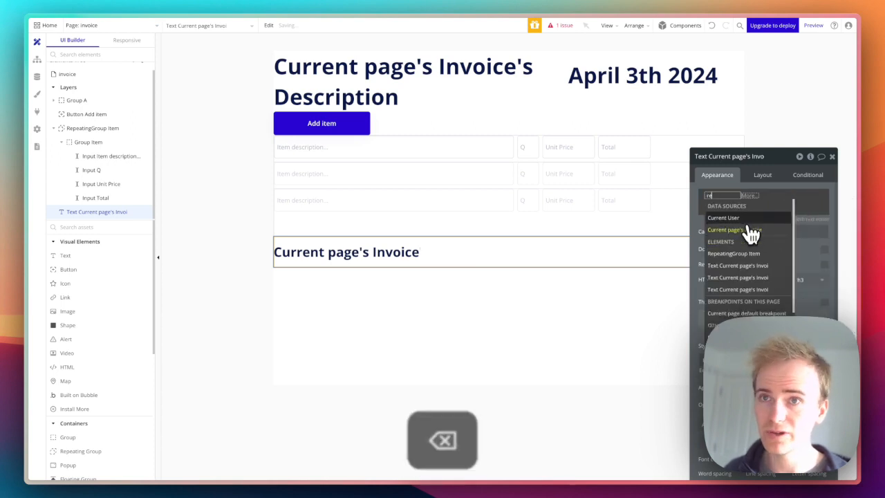
Build the text's expression as RepeatingGroup Item's List of Items:each item's Total Price:sum
{"action": "left_click", "coordinate": [744, 254]}
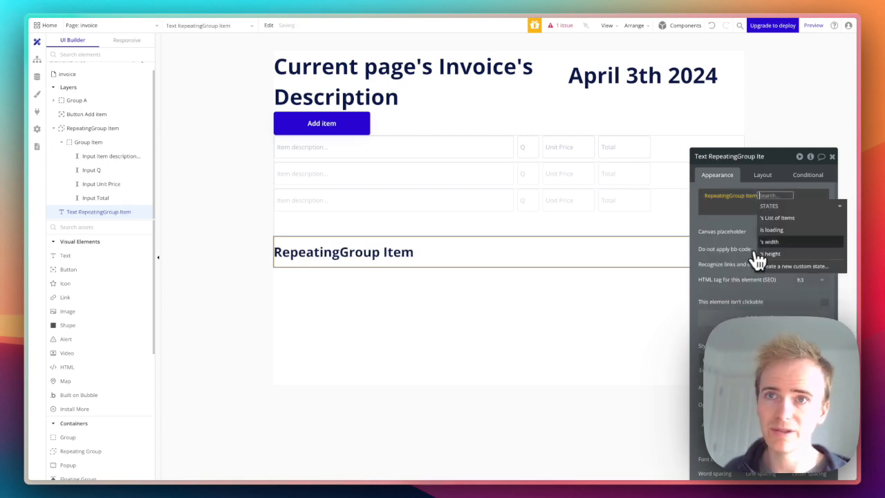
{"action": "left_click", "coordinate": [778, 217]}
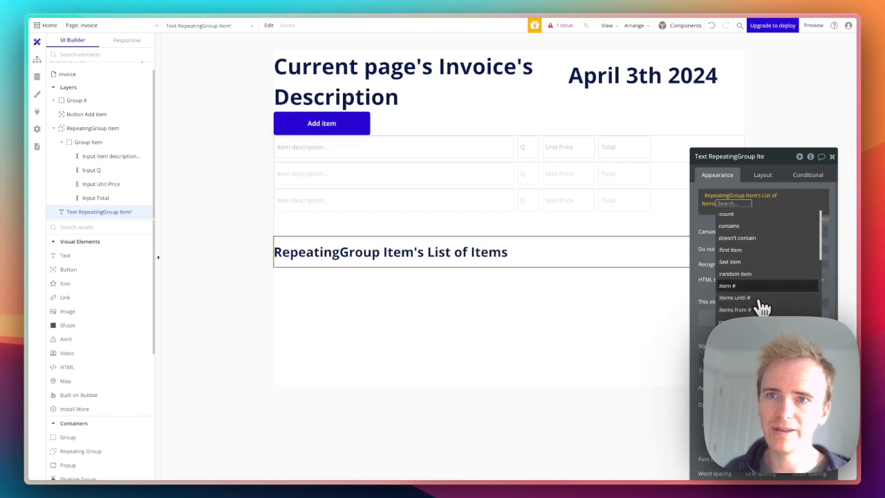
{"action": "scroll", "coordinate": [762, 308], "scroll_direction": "down", "scroll_amount": 3}
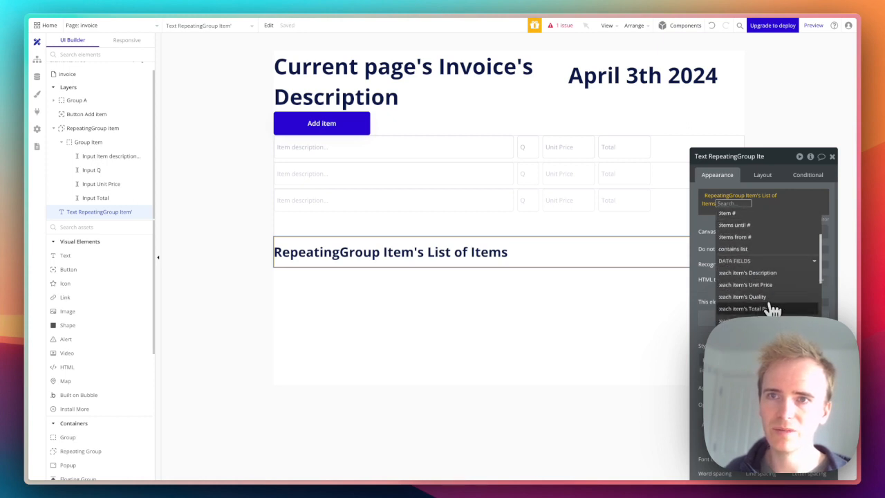
{"action": "left_click", "coordinate": [770, 308]}
{"action": "type", "text": "sum"}
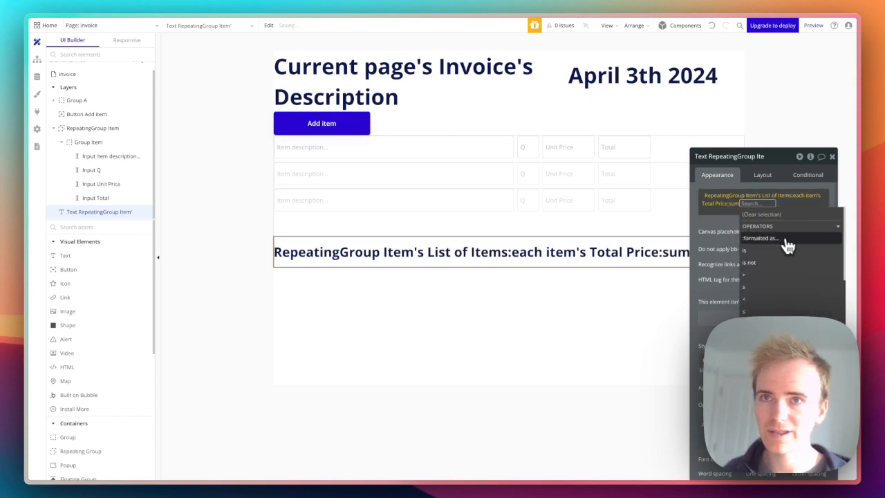
Append a formatted as operator to the summed total price, with Currency as the number type
{"action": "left_click", "coordinate": [761, 238]}
{"action": "left_click", "coordinate": [633, 181]}
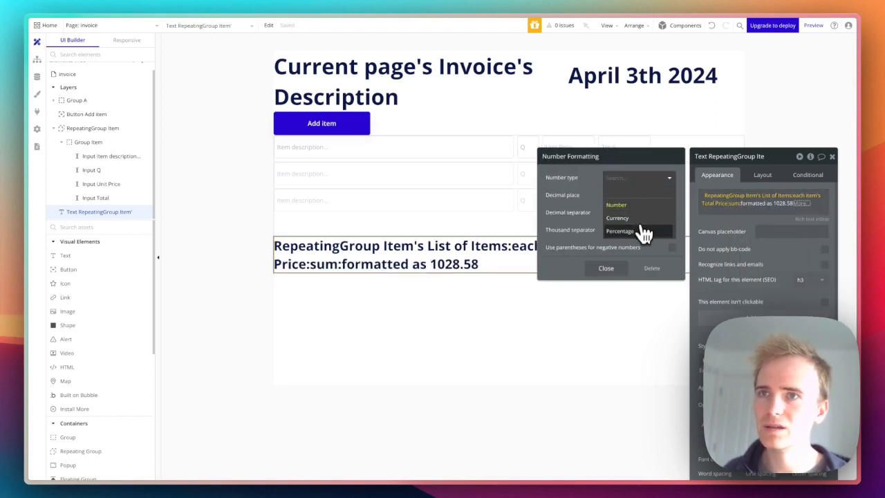
{"action": "left_click", "coordinate": [630, 219]}
Switch to the running invoice preview, refresh it, and enter 3 as the unit price in the Test 3 row
{"action": "key", "text": "super+alt+Page_Down"}
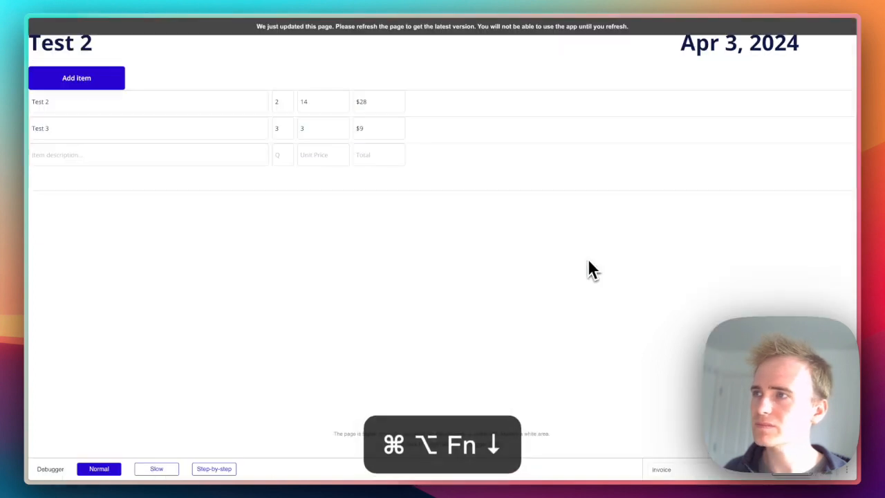
{"action": "key", "text": "super+r"}
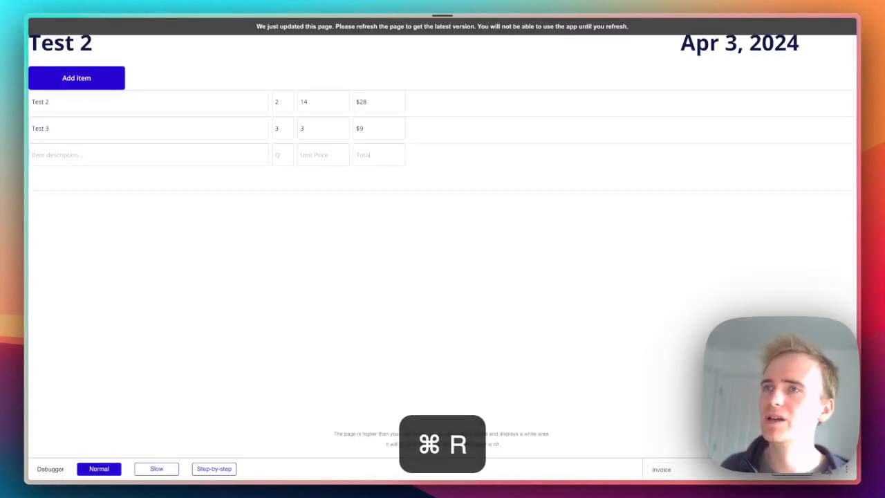
{"action": "left_click", "coordinate": [301, 124]}
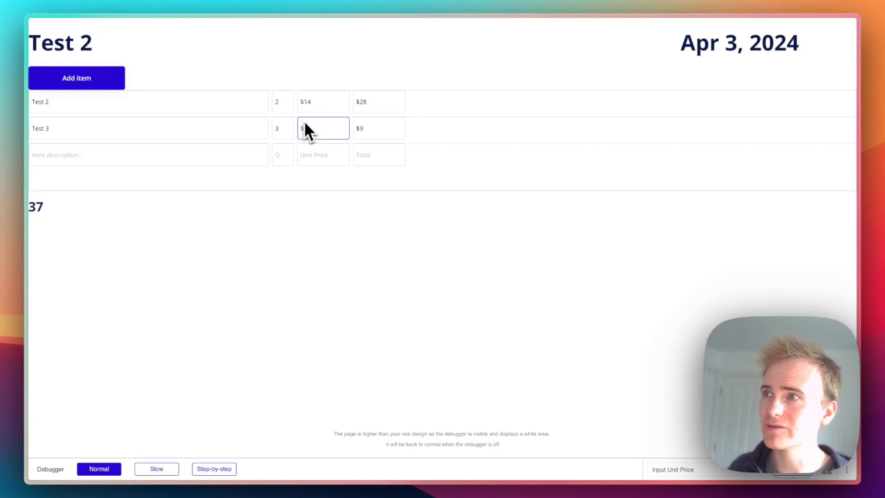
{"action": "type", "text": "3"}
{"action": "left_click", "coordinate": [354, 112]}
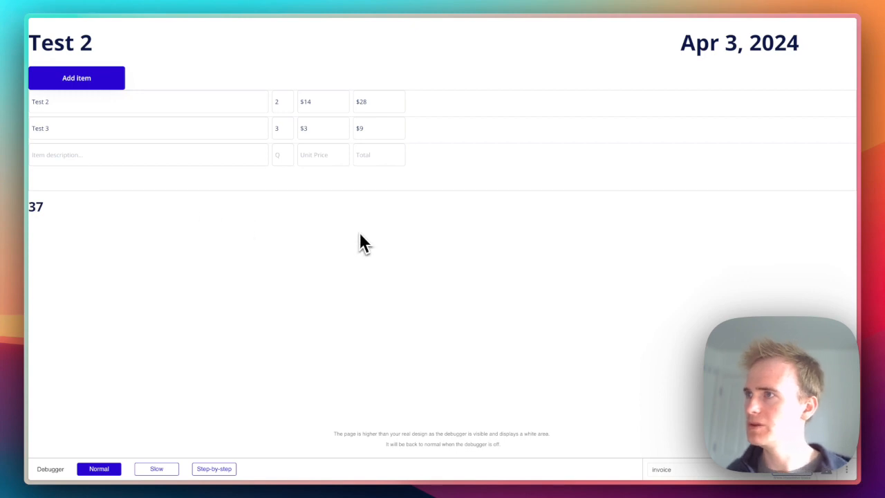
Return to the page design to close the number formatting settings, then go back and refresh the invoice preview
{"action": "key", "text": "super+alt+Page_Up"}
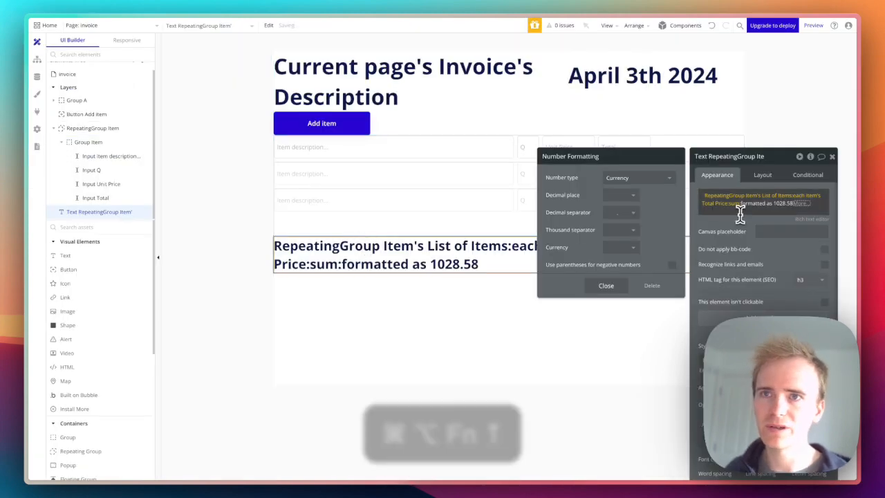
{"action": "left_click", "coordinate": [740, 215]}
{"action": "key", "text": "super+alt+Page_Down"}
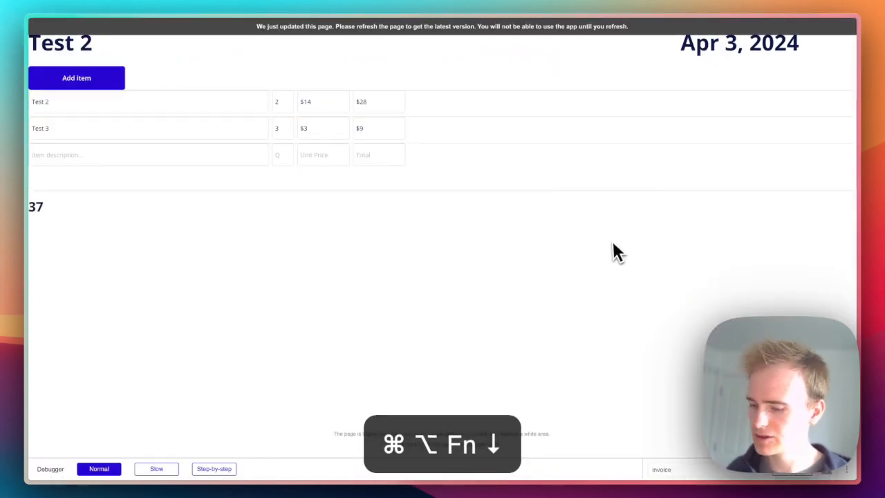
{"action": "key", "text": "super+r"}
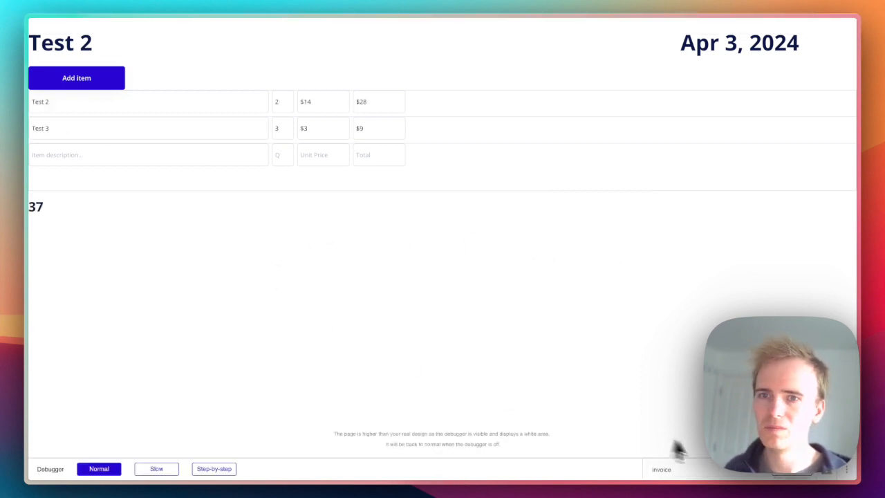
Inspect the invoice total text in the debugger and examine how its Text expression is evaluated
{"action": "left_click", "coordinate": [783, 476]}
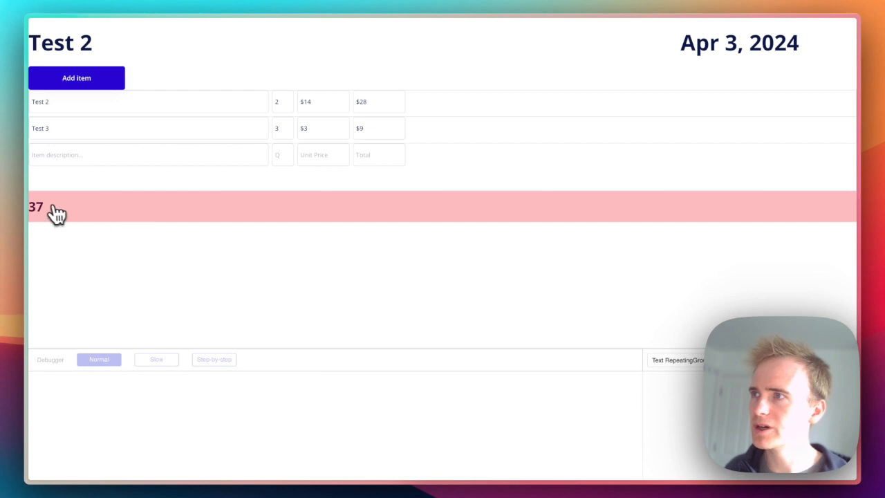
{"action": "left_click", "coordinate": [38, 206]}
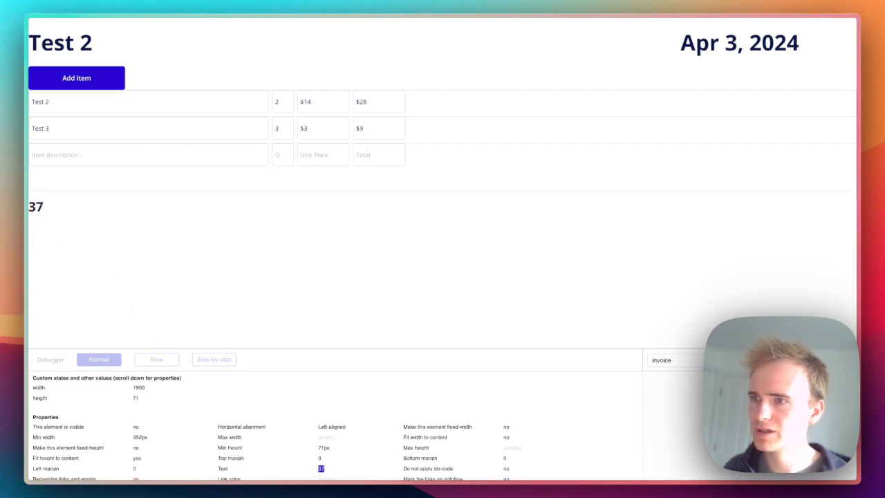
{"action": "left_click", "coordinate": [321, 468]}
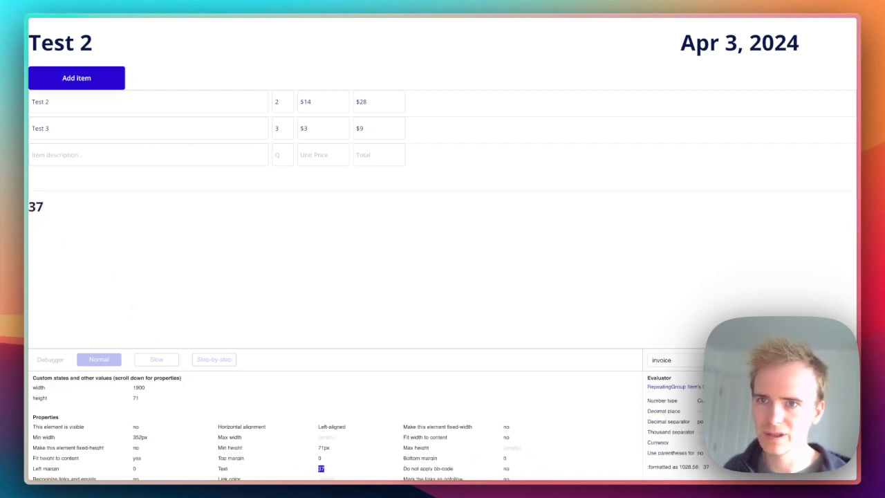
{"action": "left_click", "coordinate": [680, 259]}
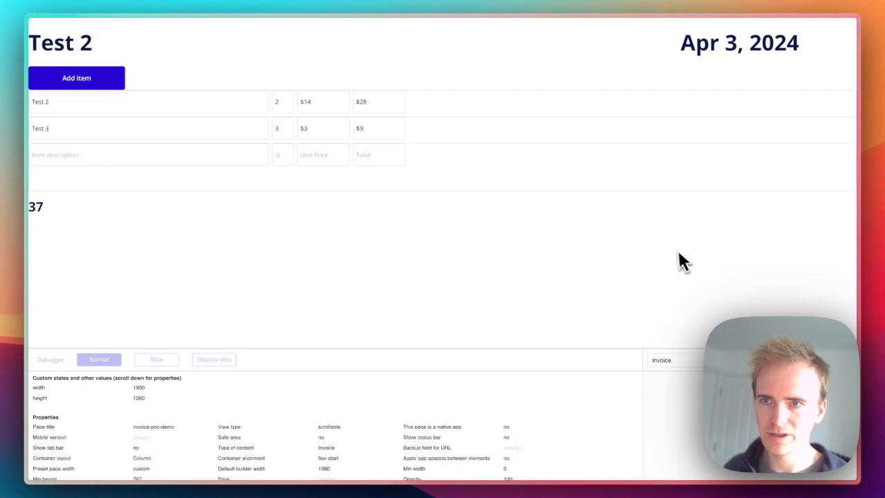
Set the currency symbol in the invoice total's number formatting to $ and refresh the running preview
{"action": "key", "text": "super+alt+Page_Up"}
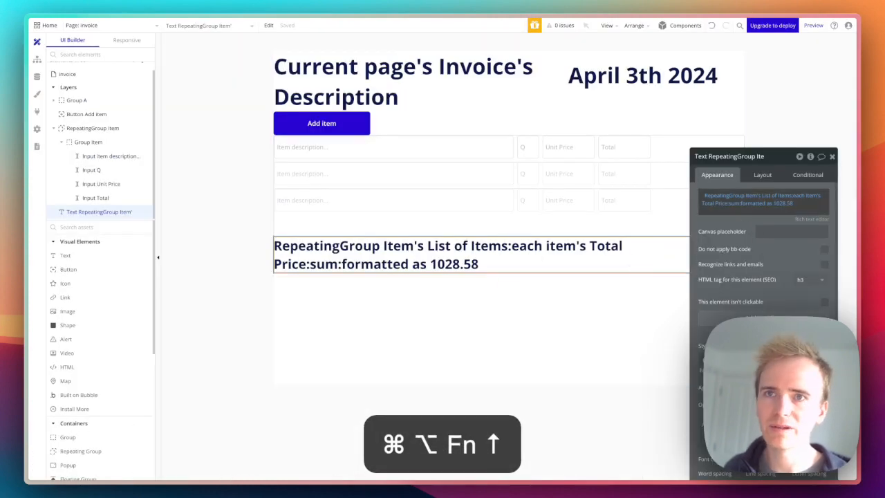
{"action": "left_click", "coordinate": [770, 204]}
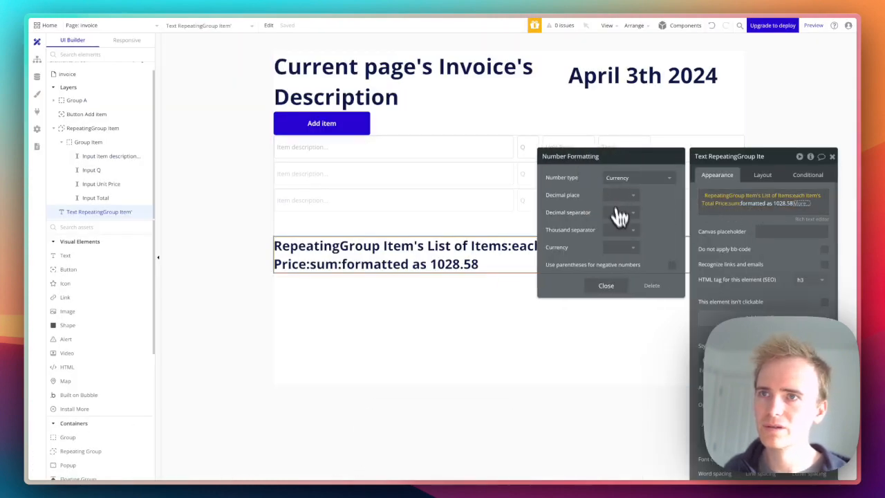
{"action": "left_click", "coordinate": [625, 248]}
{"action": "left_click", "coordinate": [625, 276]}
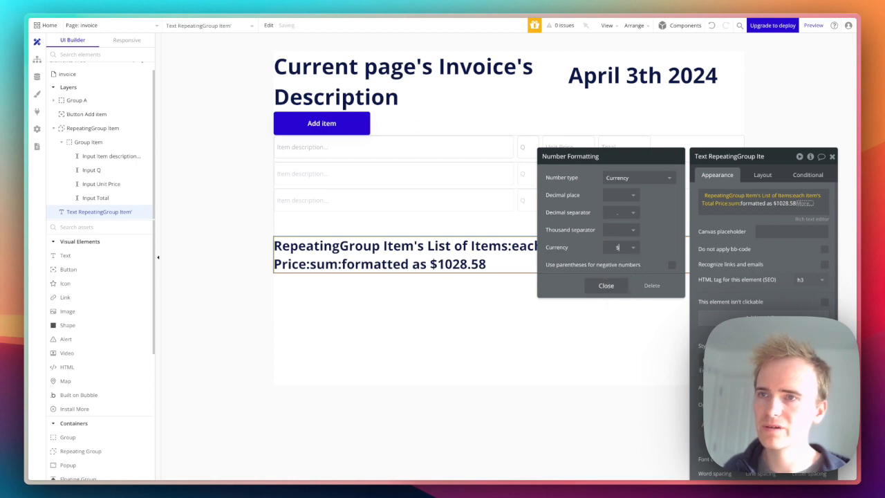
{"action": "key", "text": "super+alt+Page_Down"}
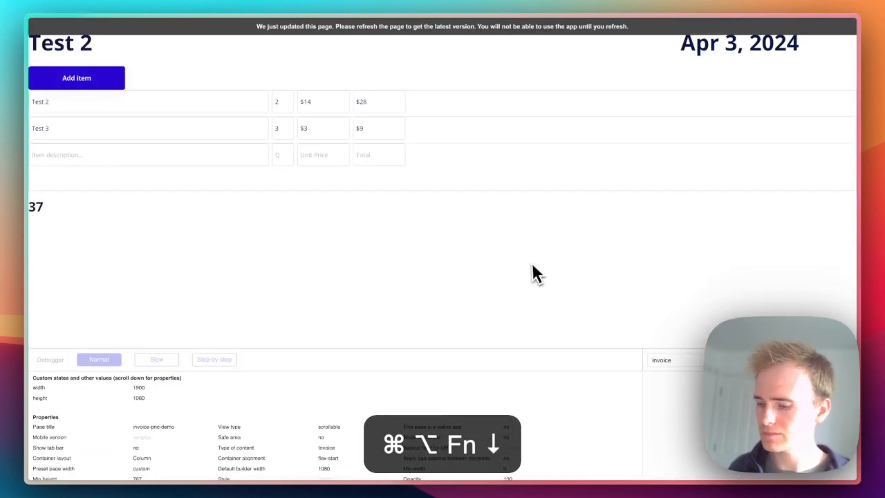
{"action": "key", "text": "super+r"}
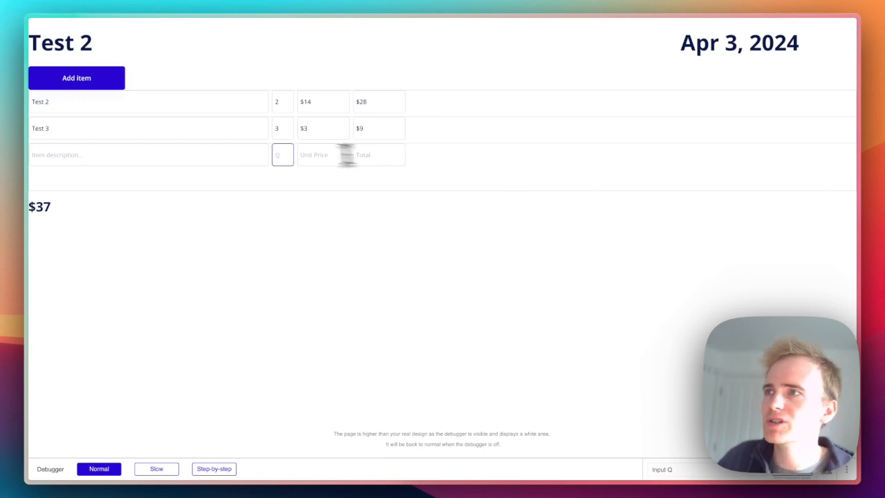
Fill the empty third invoice row with description test 4, quantity 43 and unit price 19.99, leaving its total blank
{"action": "left_click", "coordinate": [196, 153]}
{"action": "type", "text": "test 4"}
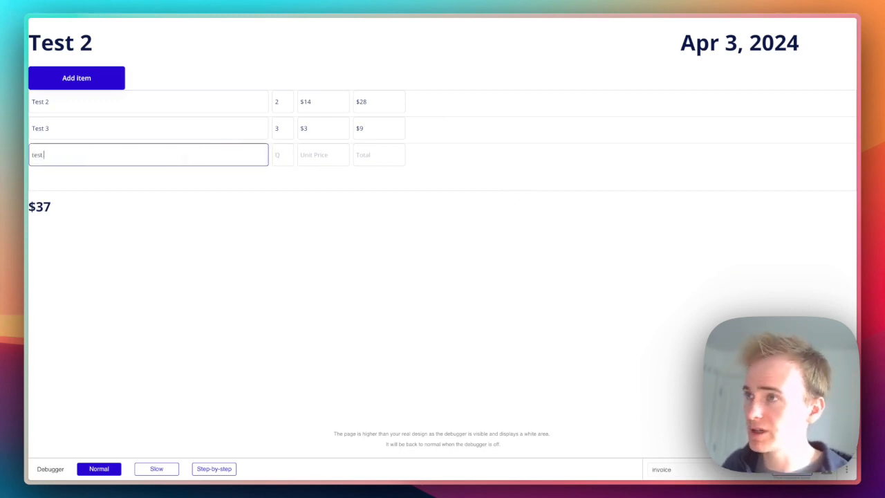
{"action": "left_click", "coordinate": [283, 155]}
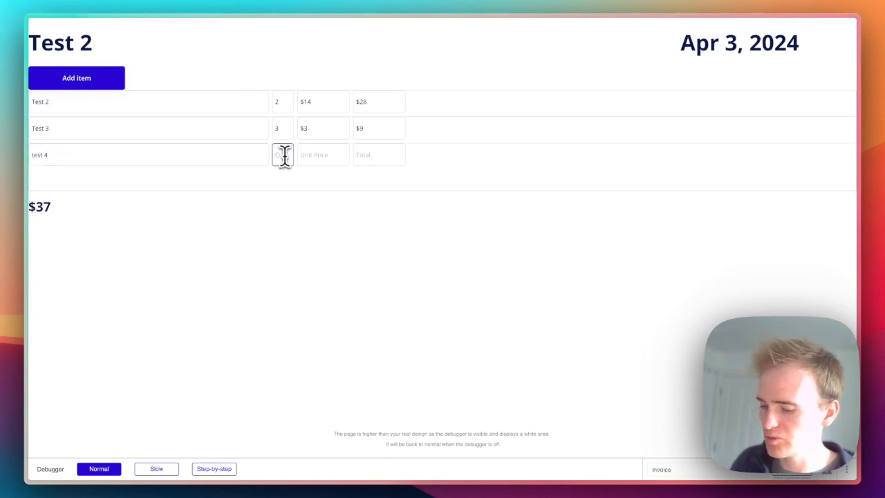
{"action": "type", "text": "43"}
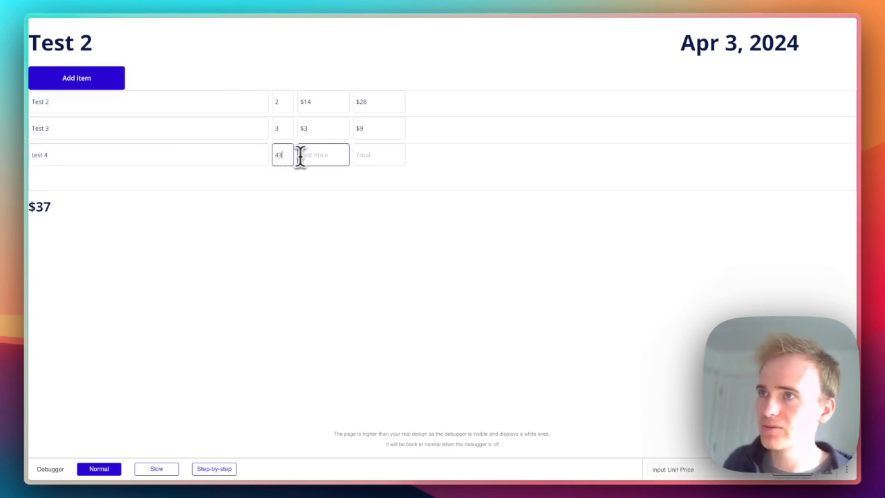
{"action": "left_click", "coordinate": [306, 156]}
{"action": "type", "text": "19"}
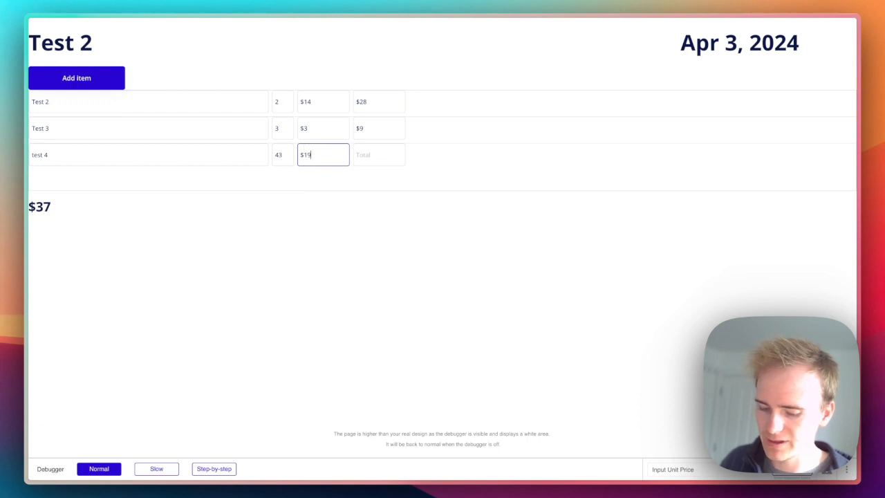
{"action": "type", "text": ".99"}
{"action": "left_click", "coordinate": [474, 176]}
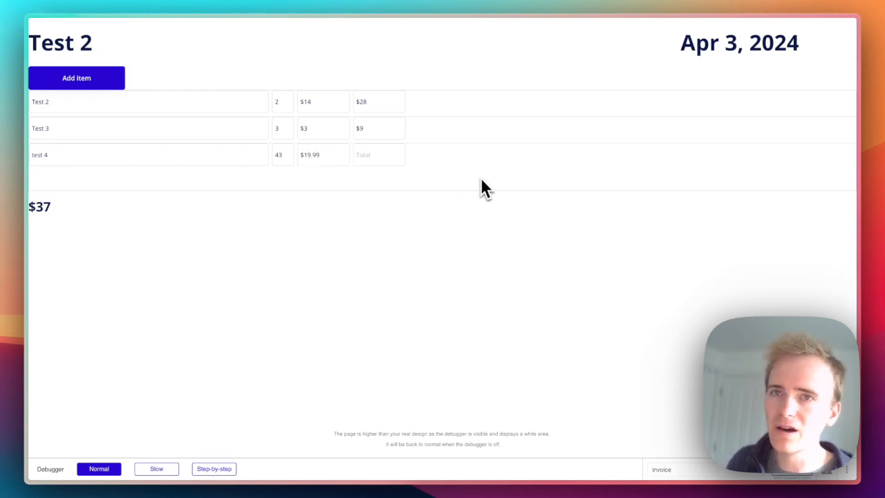
{"action": "left_click", "coordinate": [374, 159]}
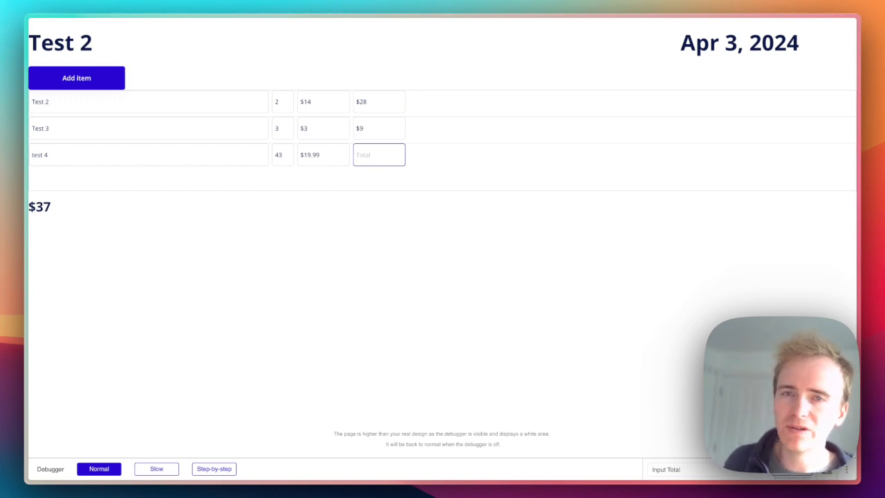
{"action": "left_click", "coordinate": [392, 192]}
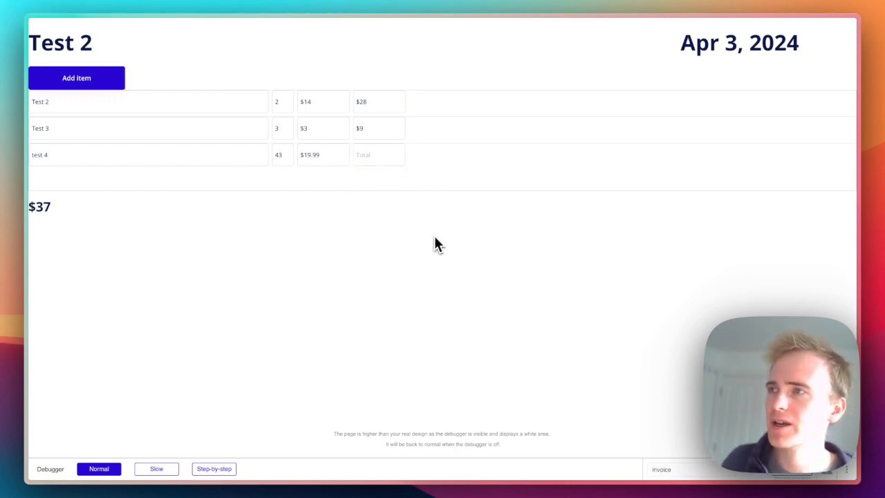
Switch back to the Bubble editor and enable the Workflow API and backend workflows in the app's API settings
{"action": "key", "text": "super+alt+Page_Up"}
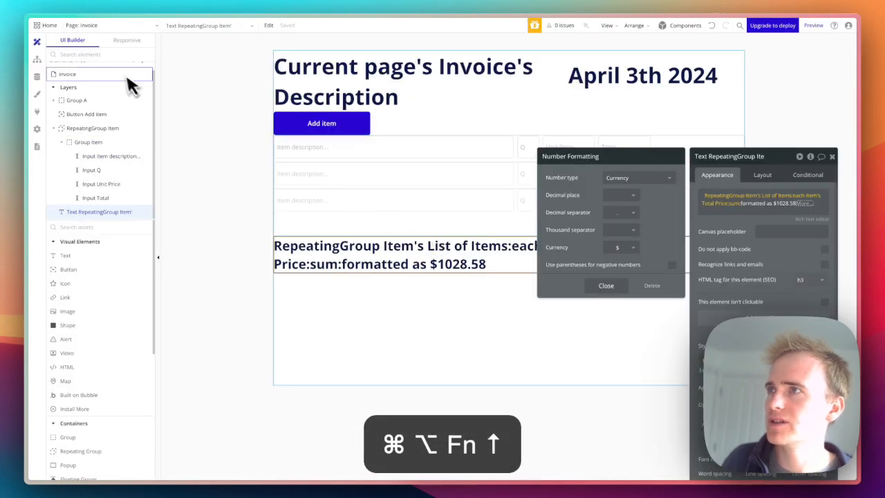
{"action": "left_click", "coordinate": [40, 128]}
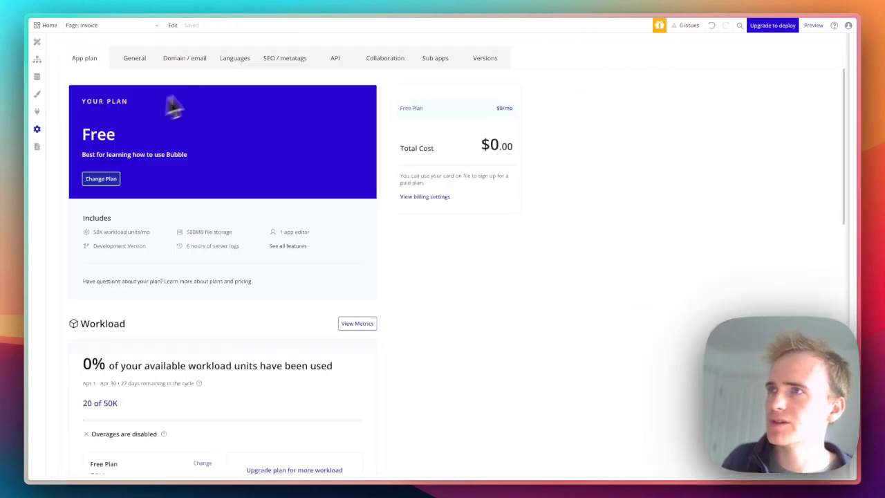
{"action": "left_click", "coordinate": [174, 66]}
{"action": "left_click", "coordinate": [326, 65]}
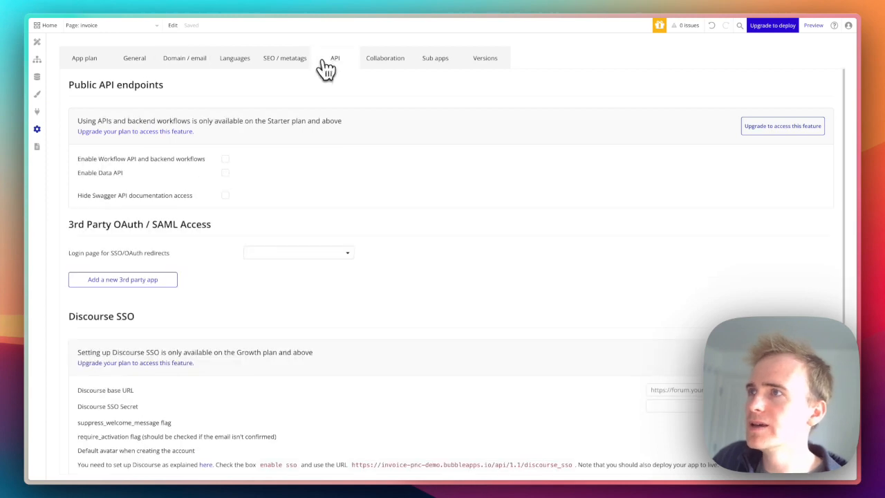
{"action": "left_click", "coordinate": [226, 160]}
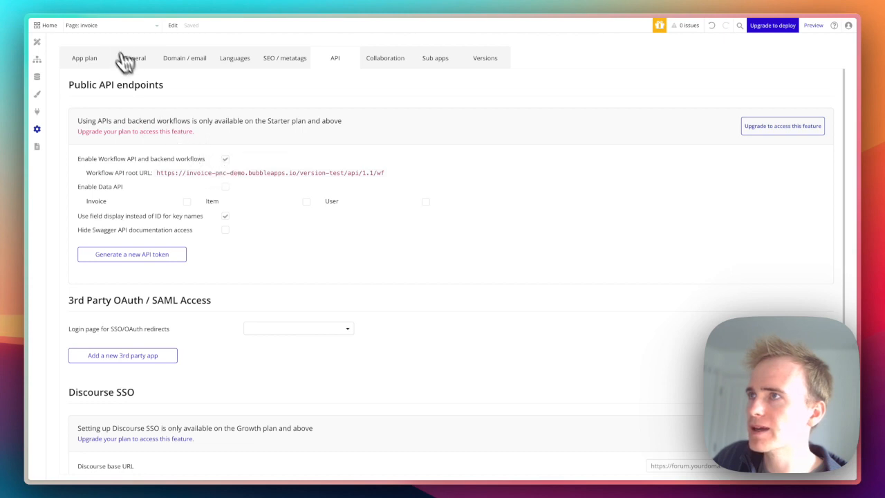
Open the app's backend workflows and add a new database trigger event
{"action": "left_click", "coordinate": [107, 27]}
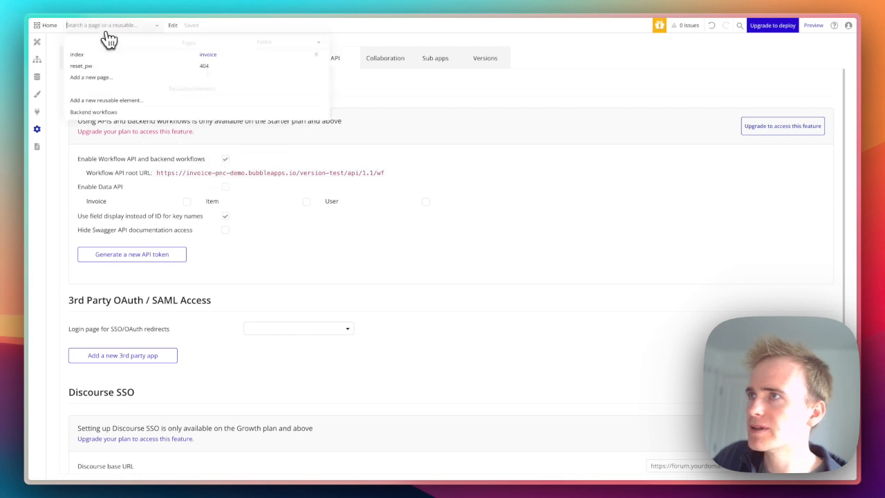
{"action": "left_click", "coordinate": [103, 112]}
{"action": "left_click", "coordinate": [104, 94]}
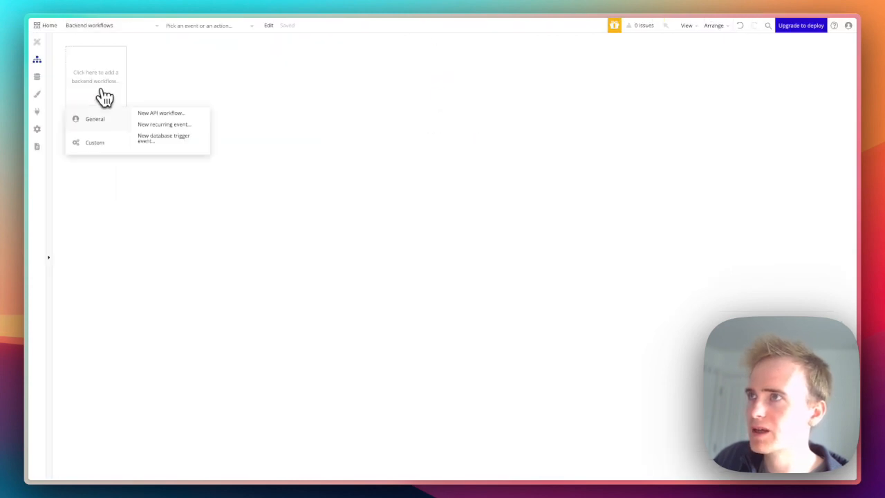
{"action": "left_click", "coordinate": [157, 141]}
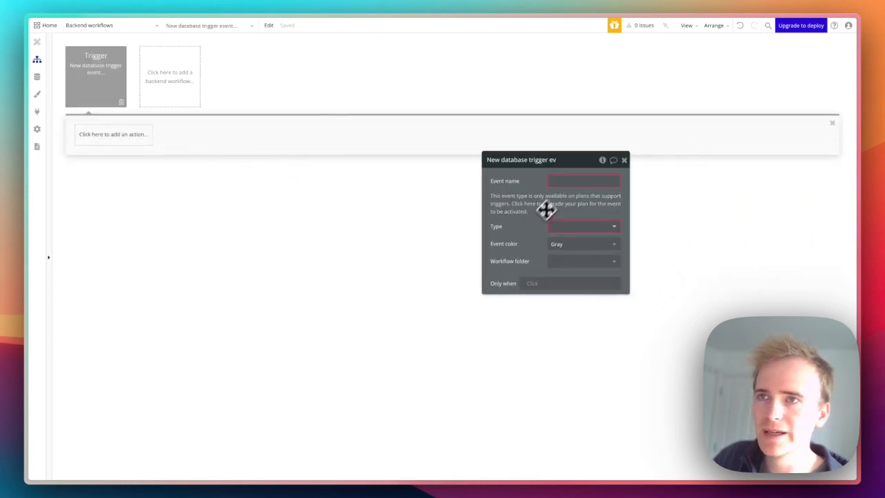
Name the trigger event "When invoice line updated" and set its data type to Item
{"action": "left_click", "coordinate": [561, 181]}
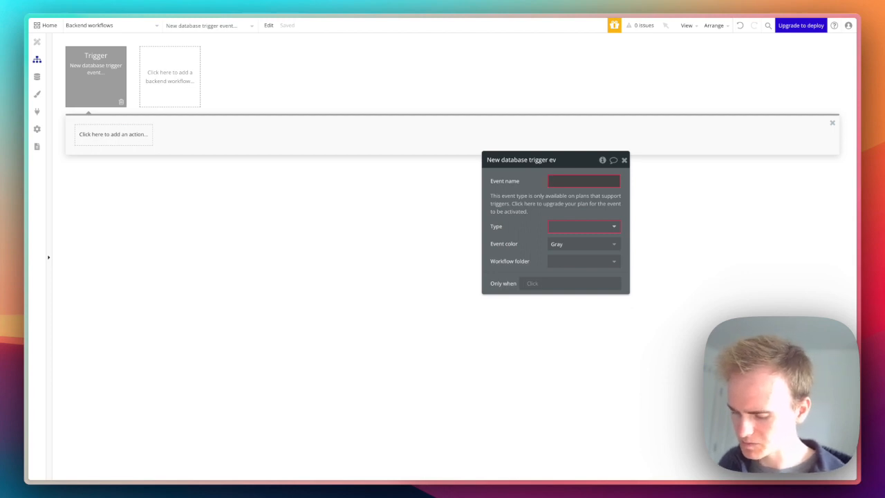
{"action": "type", "text": "When "}
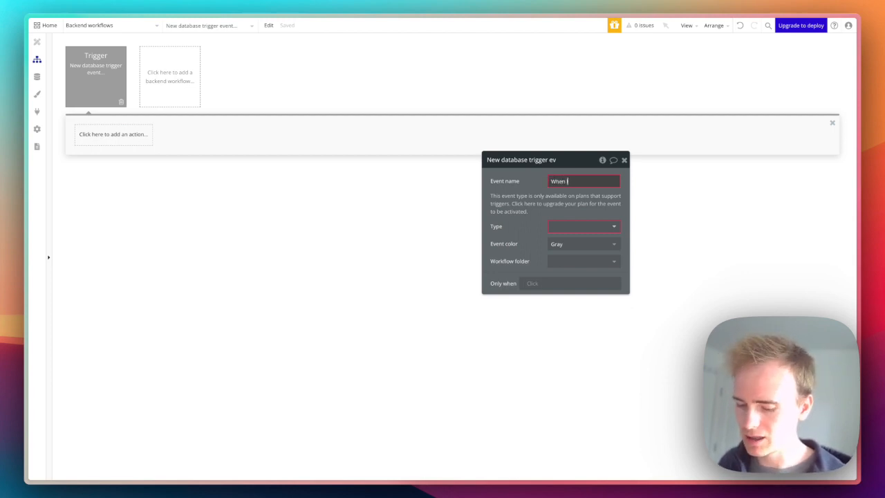
{"action": "type", "text": "I"}
{"action": "key", "text": "BackSpace"}
{"action": "type", "text": "invoice lin e"}
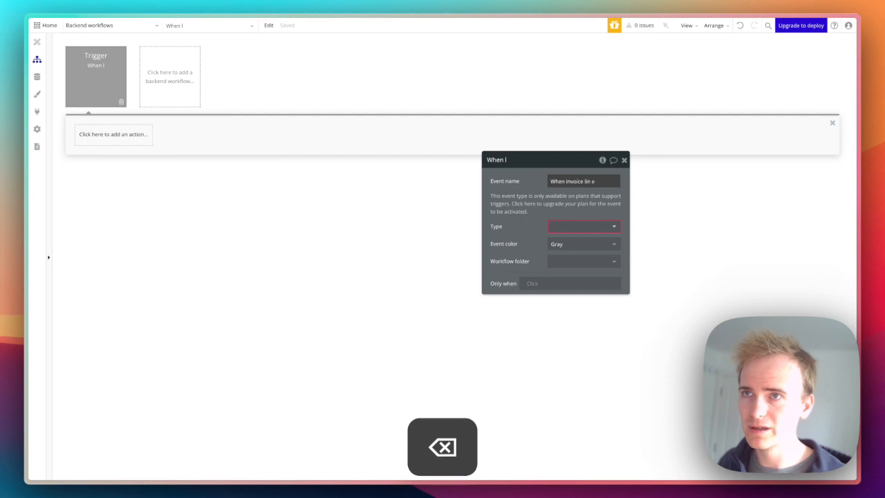
{"action": "key", "text": "BackSpace"}
{"action": "key", "text": "BackSpace"}
{"action": "type", "text": "e up"}
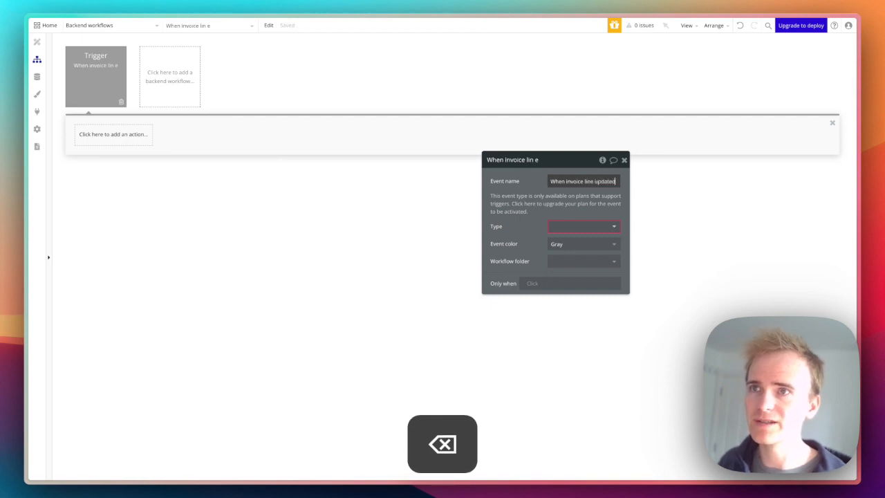
{"action": "type", "text": "dated"}
{"action": "left_click", "coordinate": [589, 230]}
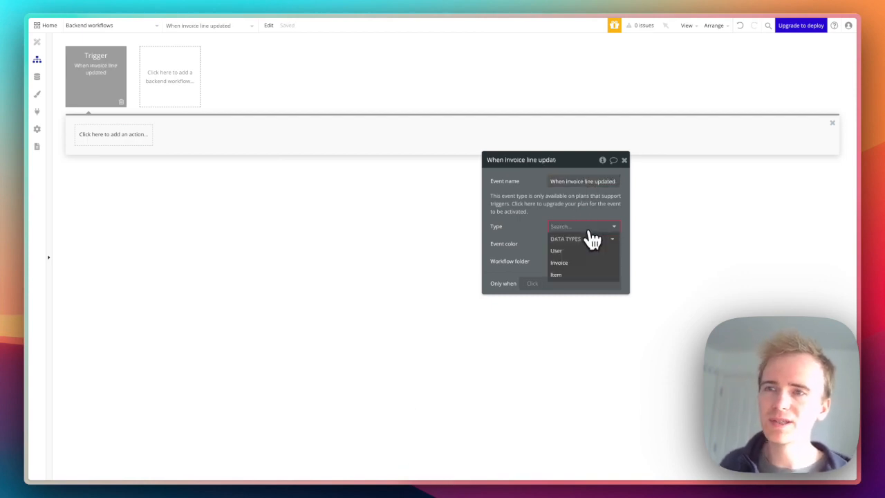
{"action": "left_click", "coordinate": [593, 276]}
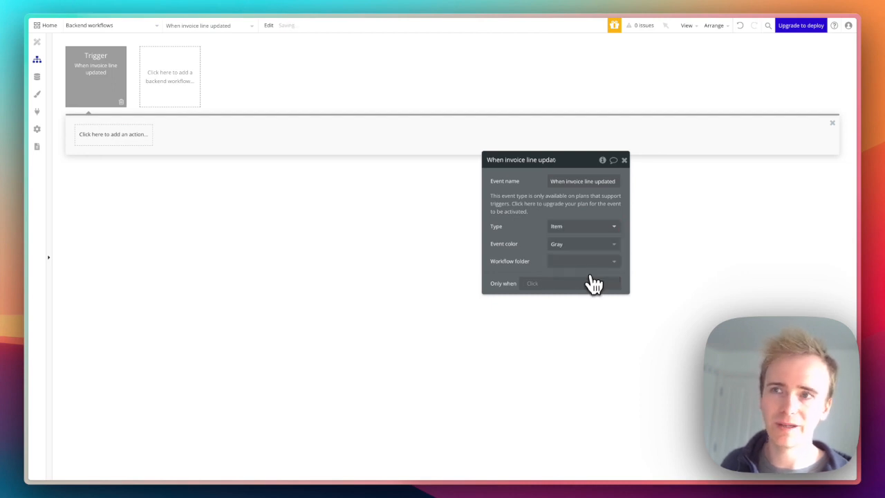
Restrict the trigger to run only when Item before change's Quality is not Item now's Quality
{"action": "left_click", "coordinate": [551, 284]}
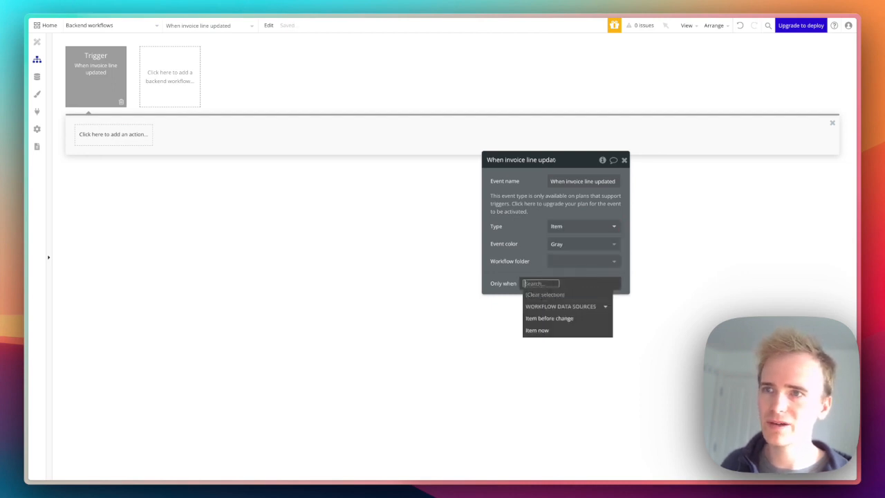
{"action": "left_click", "coordinate": [546, 318]}
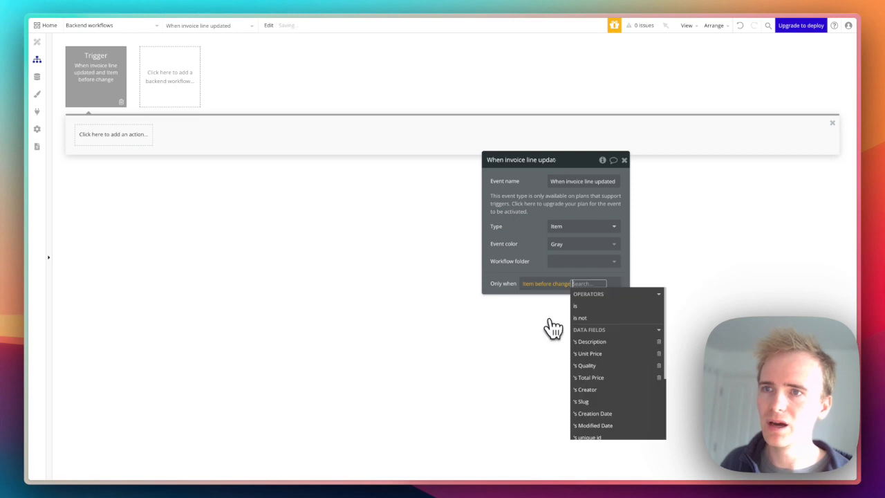
{"action": "left_click", "coordinate": [605, 368]}
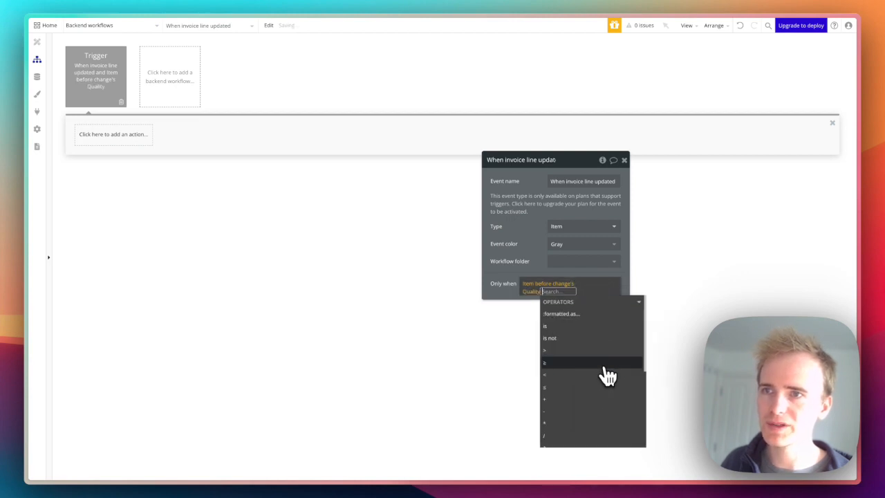
{"action": "left_click", "coordinate": [570, 350]}
{"action": "left_click", "coordinate": [569, 326]}
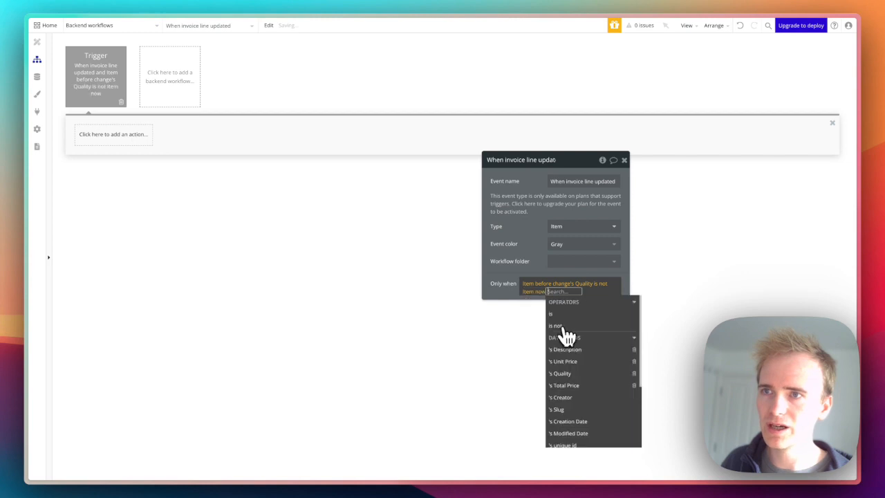
{"action": "left_click", "coordinate": [585, 374]}
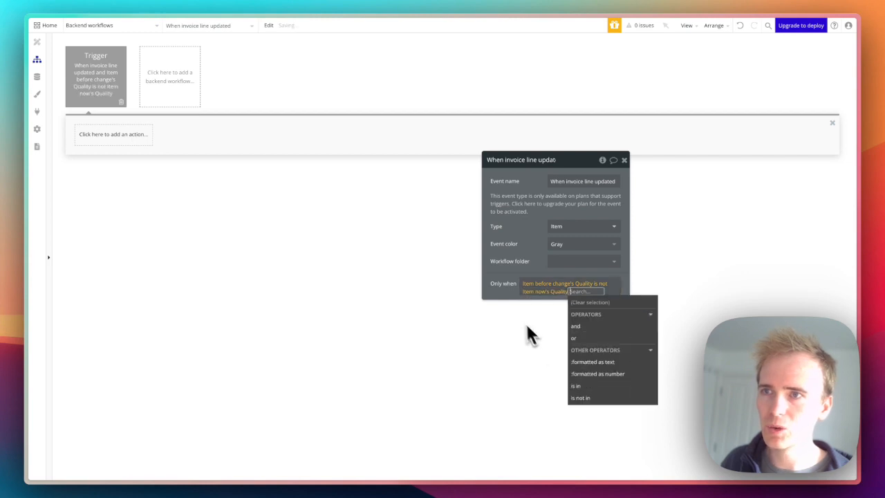
{"action": "left_click", "coordinate": [504, 294]}
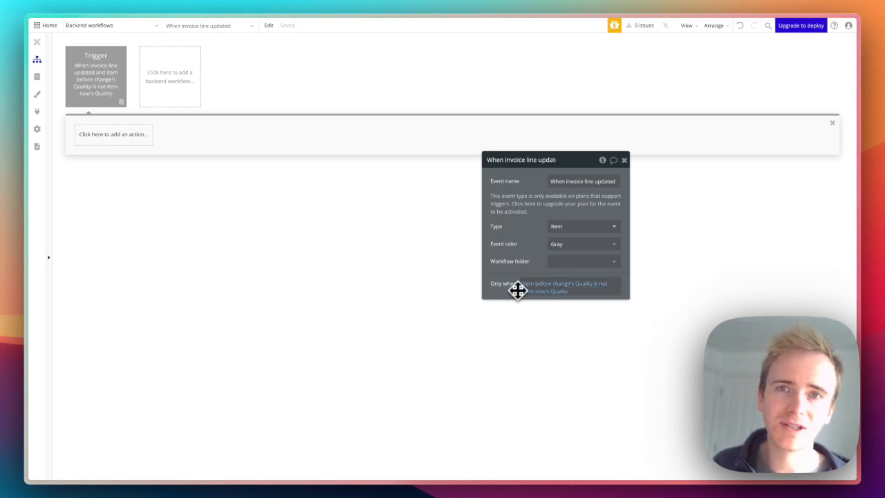
Extend the trigger condition with "or Item before change's Unit Price is not Item now's Unit Price"
{"action": "left_click", "coordinate": [563, 293]}
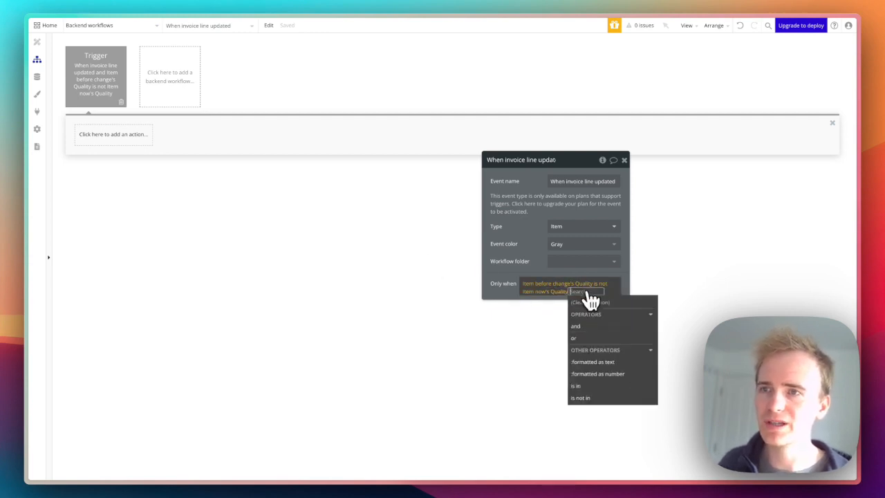
{"action": "left_click", "coordinate": [588, 338]}
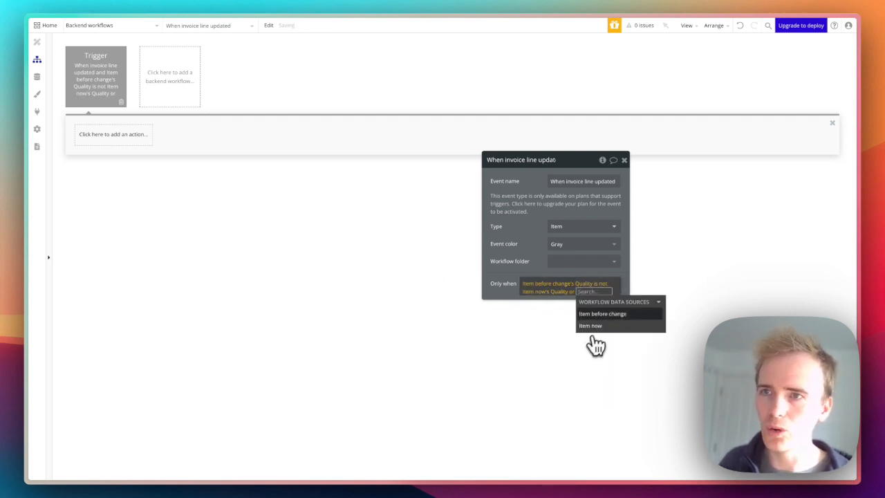
{"action": "left_click", "coordinate": [598, 315]}
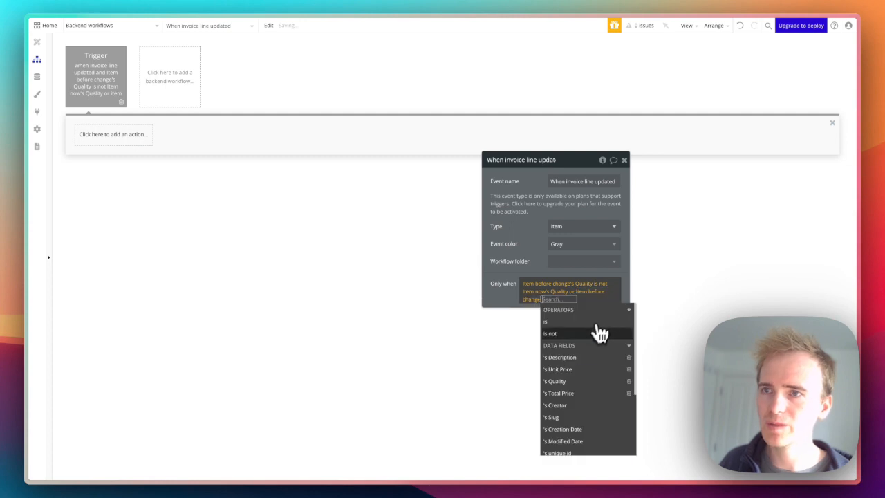
{"action": "left_click", "coordinate": [568, 381]}
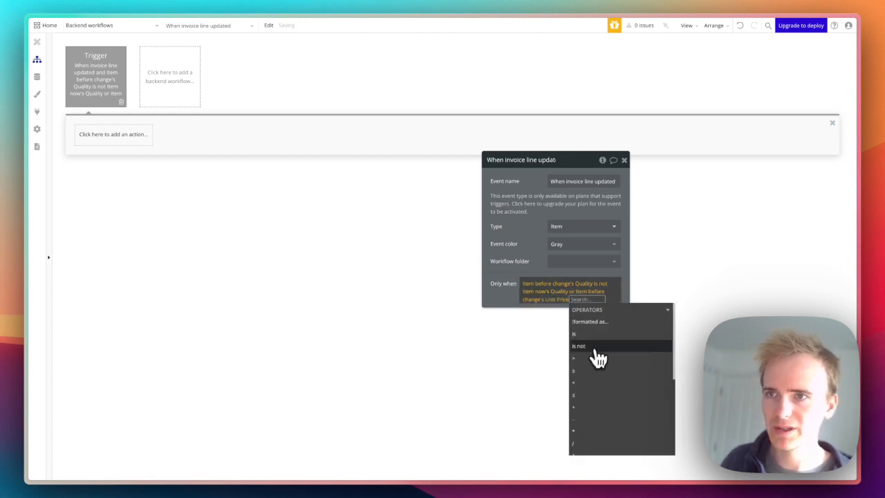
{"action": "left_click", "coordinate": [595, 350]}
{"action": "left_click", "coordinate": [571, 343]}
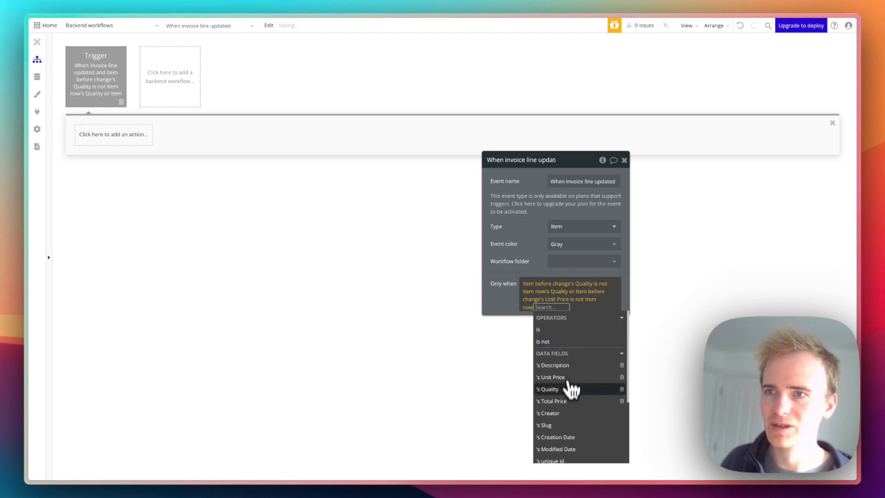
{"action": "left_click", "coordinate": [566, 378]}
{"action": "left_click", "coordinate": [495, 298]}
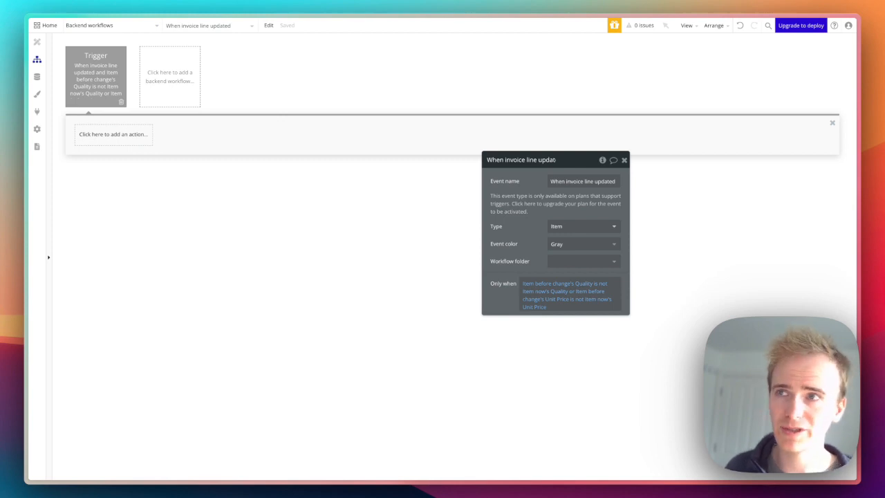
Add a Make changes to thing action to the trigger, with Item now as the thing to change
{"action": "left_click", "coordinate": [123, 138]}
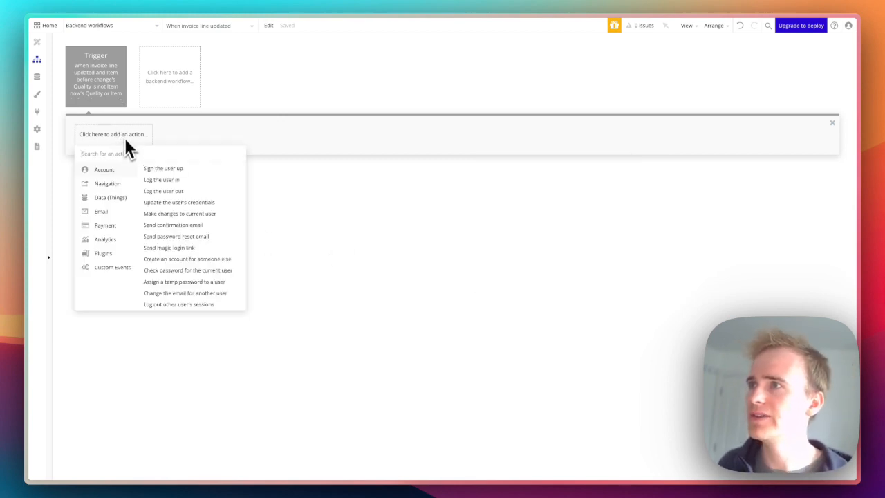
{"action": "mouse_move", "coordinate": [123, 195]}
{"action": "left_click", "coordinate": [172, 181]}
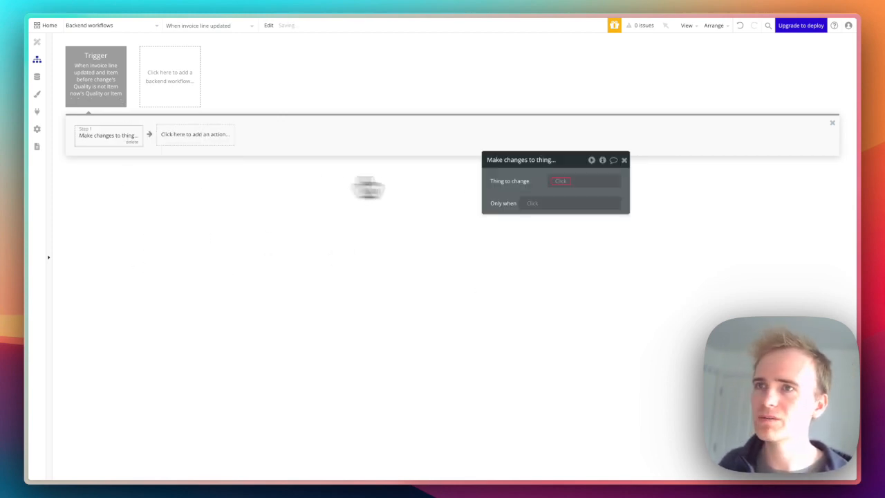
{"action": "left_click", "coordinate": [561, 181]}
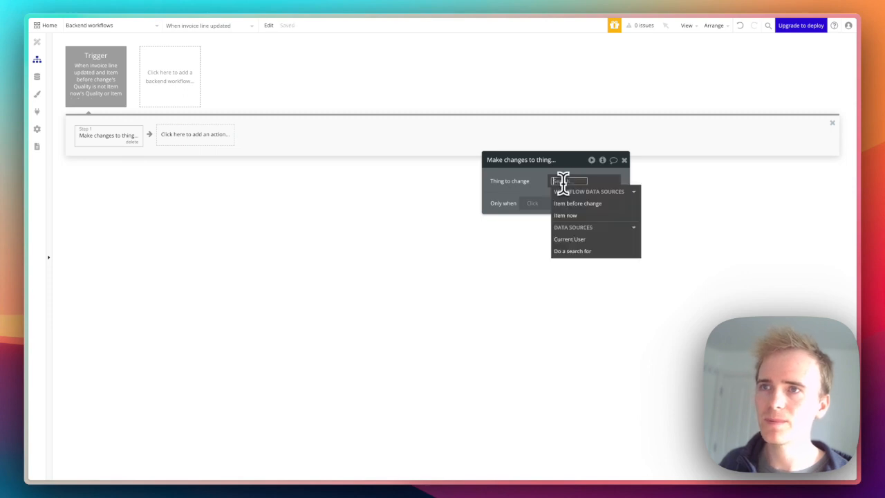
{"action": "left_click", "coordinate": [578, 218]}
{"action": "left_click", "coordinate": [516, 185]}
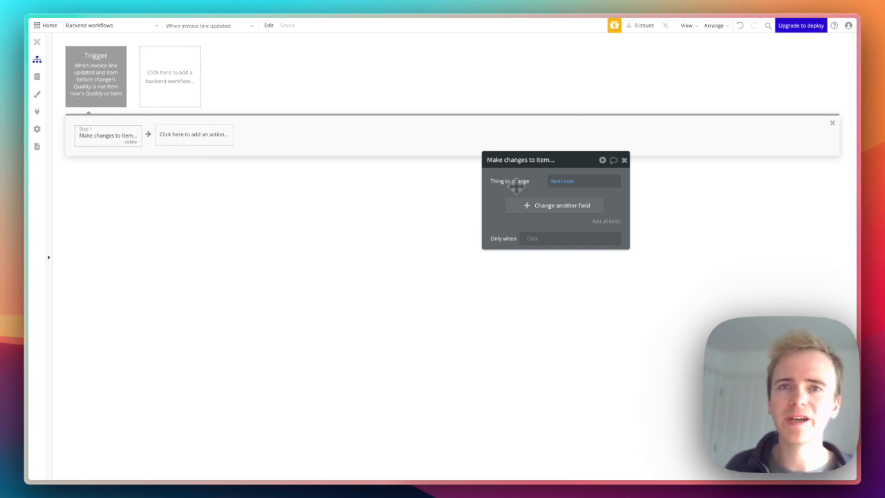
Have the action set the item's Total Price to Item now's Quality * Item now's Unit Price
{"action": "left_click", "coordinate": [543, 210]}
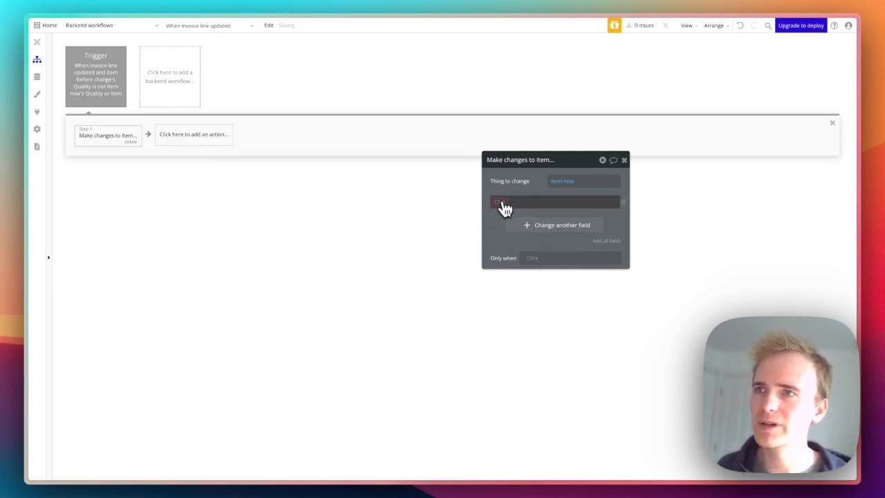
{"action": "left_click", "coordinate": [505, 207]}
{"action": "left_click", "coordinate": [506, 228]}
{"action": "left_click", "coordinate": [533, 201]}
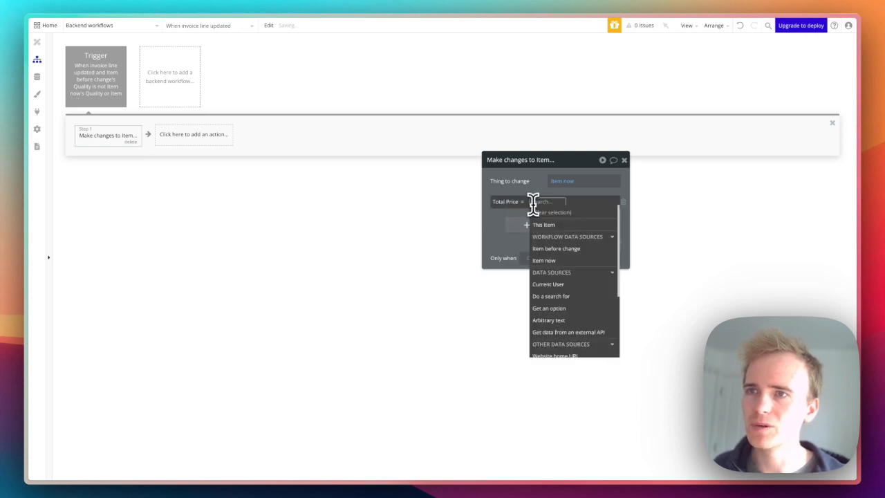
{"action": "left_click", "coordinate": [557, 260]}
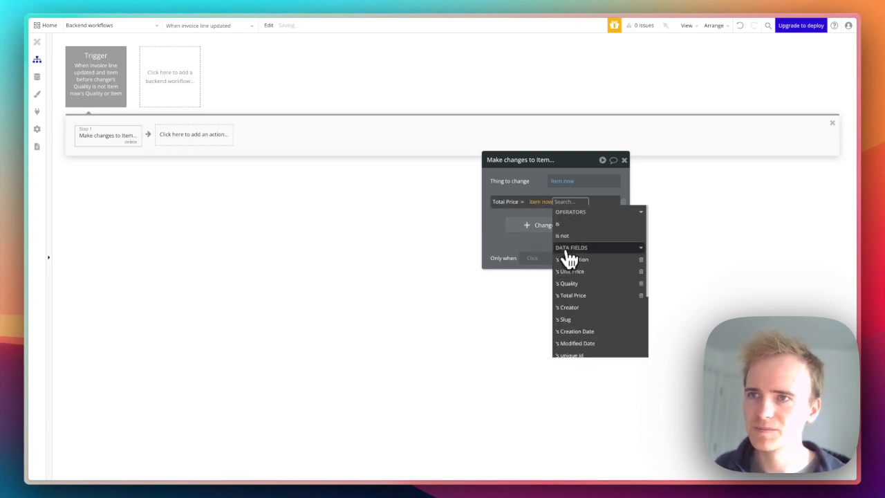
{"action": "left_click", "coordinate": [579, 283]}
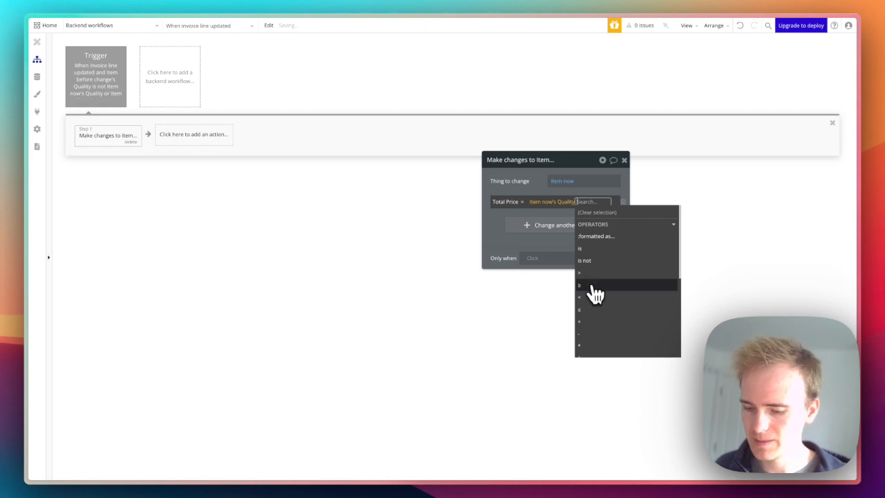
{"action": "type", "text": "*"}
{"action": "left_click", "coordinate": [587, 223]}
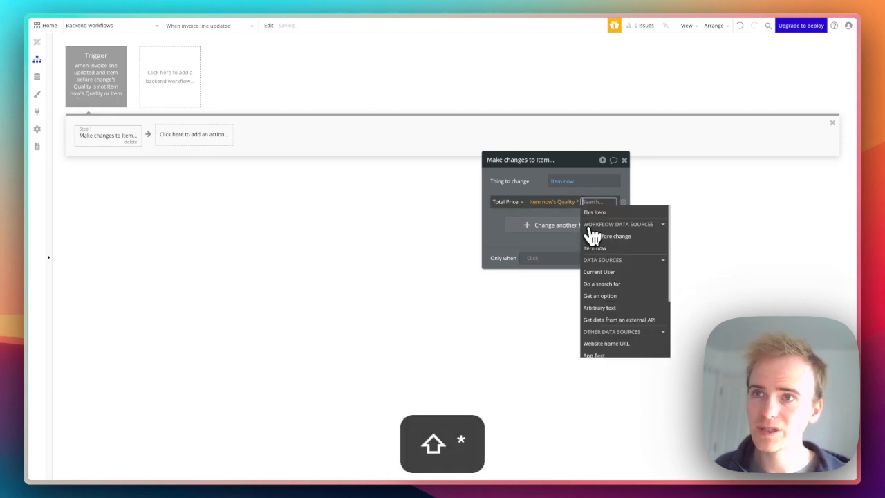
{"action": "left_click", "coordinate": [601, 249]}
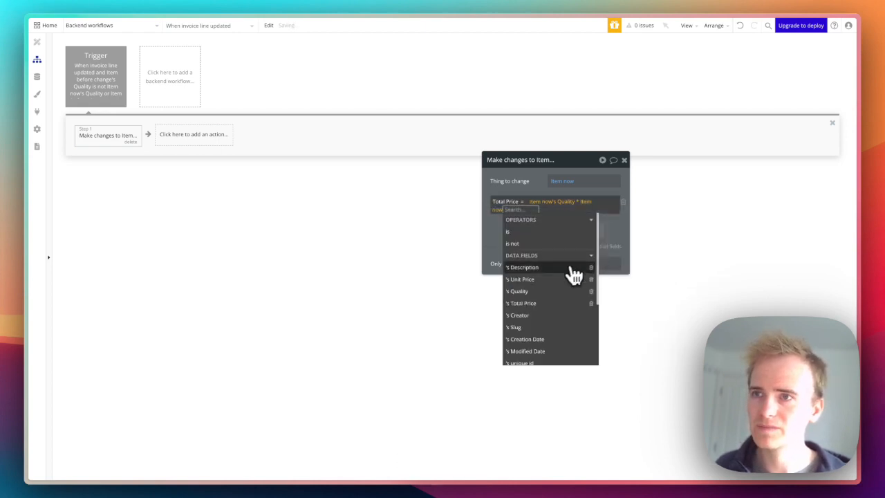
{"action": "left_click", "coordinate": [533, 280]}
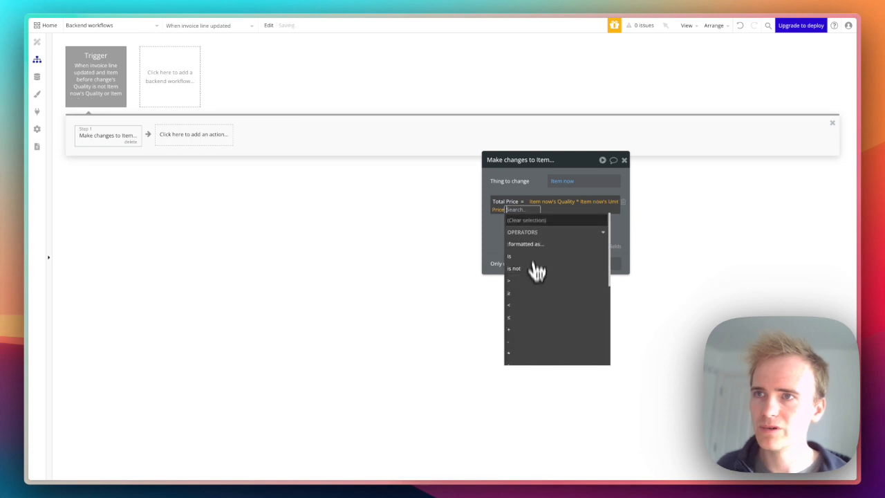
{"action": "left_click", "coordinate": [529, 192]}
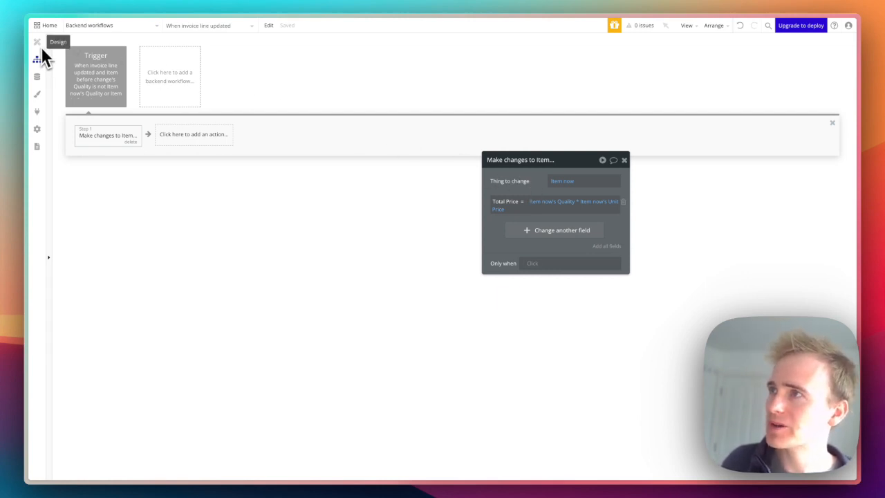
Return to the invoice page's design and disable the Total input in the repeating group's item row
{"action": "left_click", "coordinate": [72, 25]}
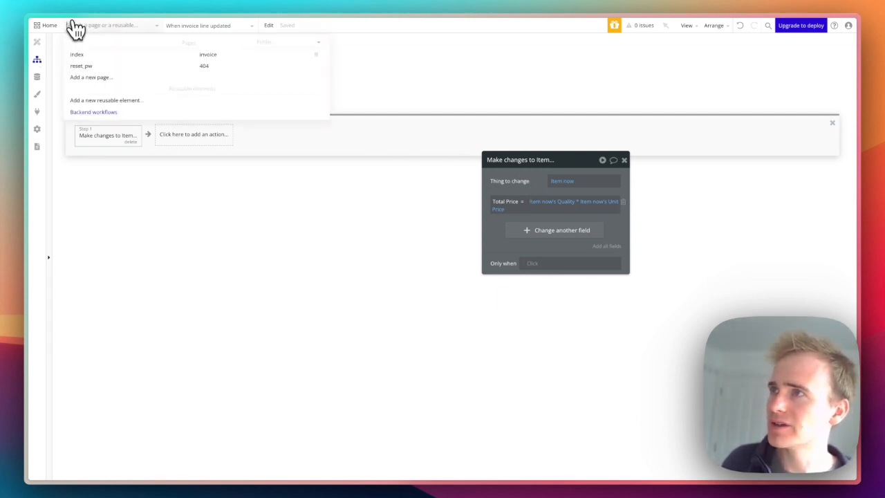
{"action": "left_click", "coordinate": [256, 56]}
{"action": "left_click", "coordinate": [40, 43]}
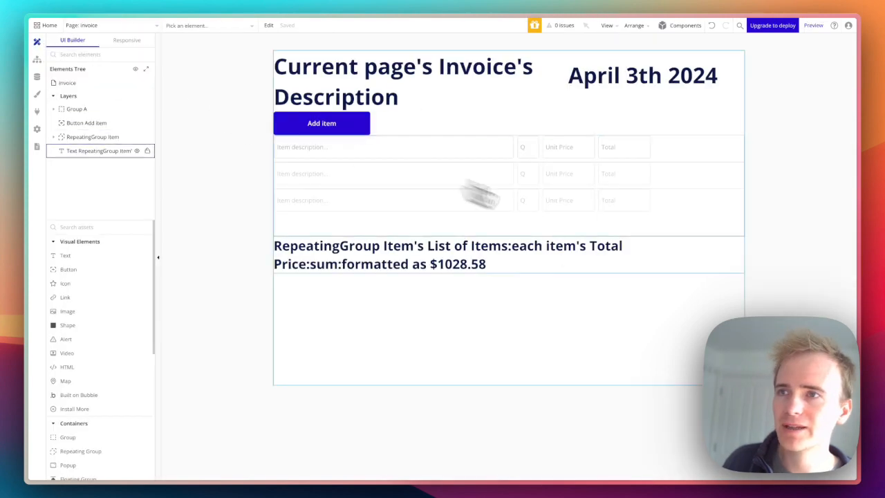
{"action": "double_click", "coordinate": [623, 166]}
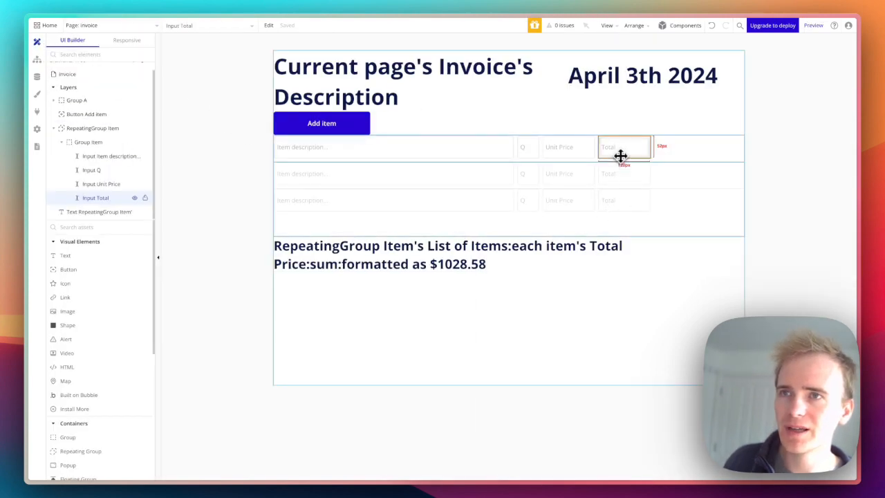
{"action": "left_click", "coordinate": [616, 361]}
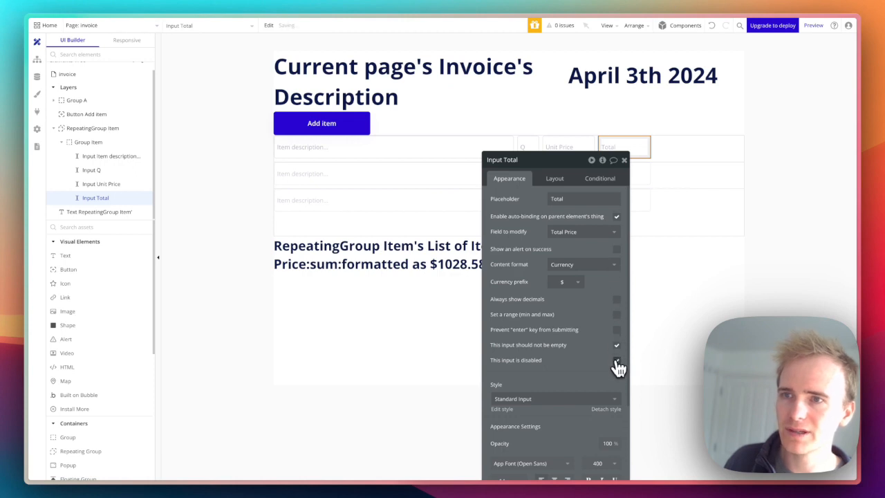